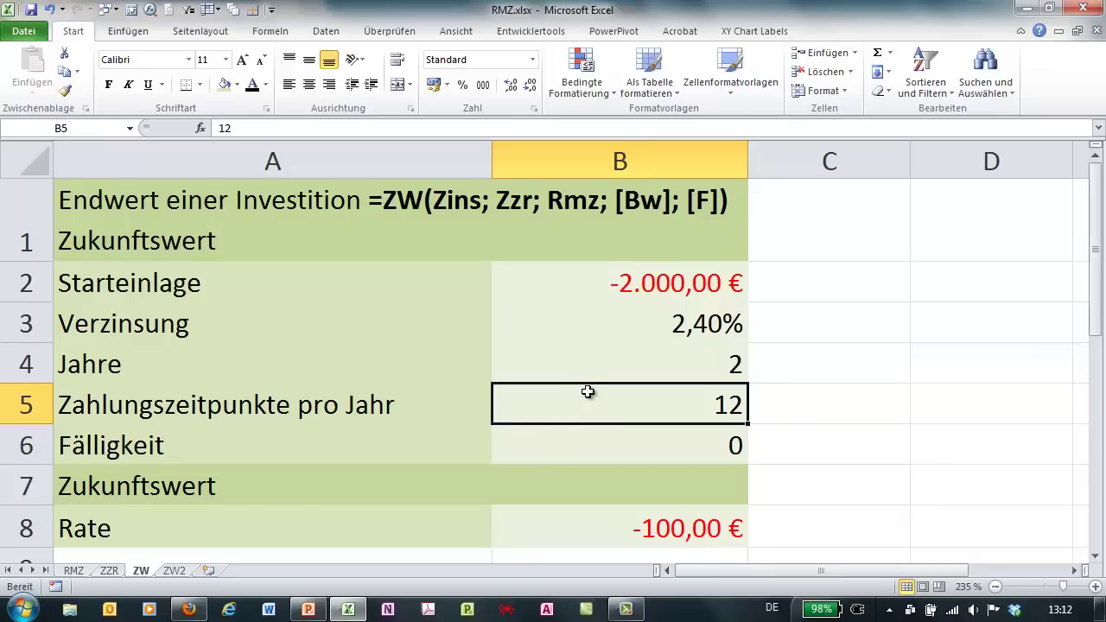
# - Change the Verzinsung in B3 from 2,40% to 3,00%
pyautogui.click(588, 325)
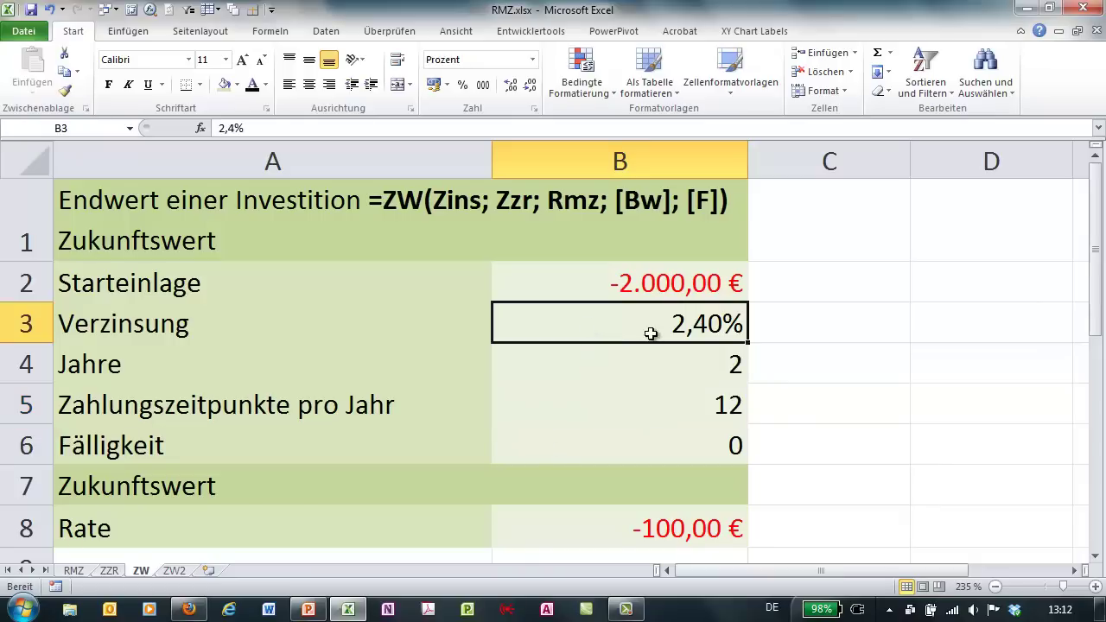
pyautogui.write('3')
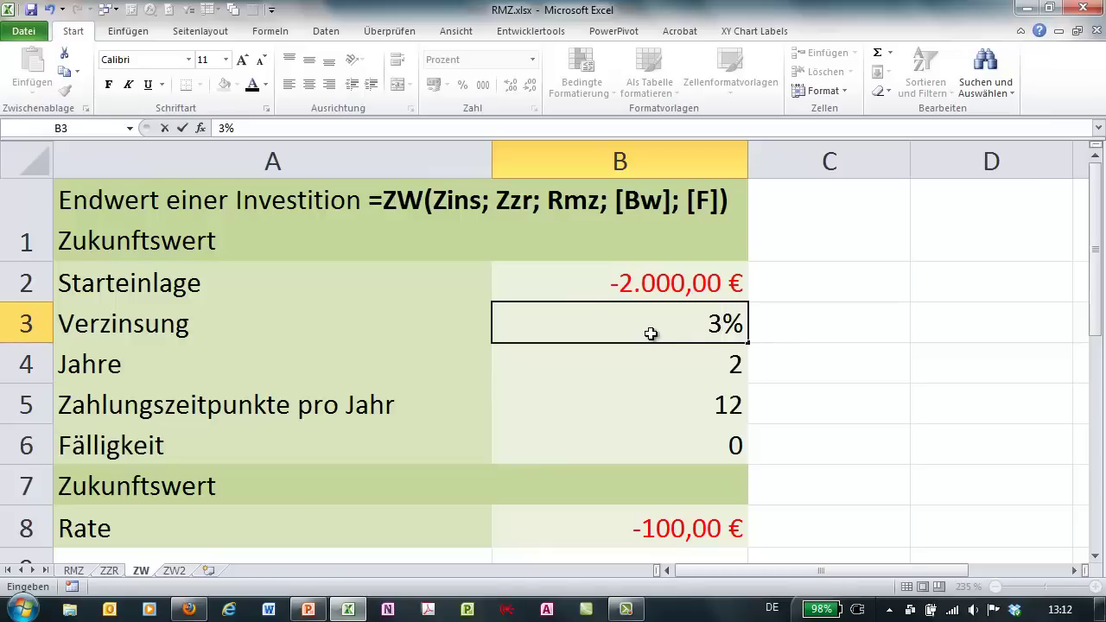
pyautogui.press('Return')
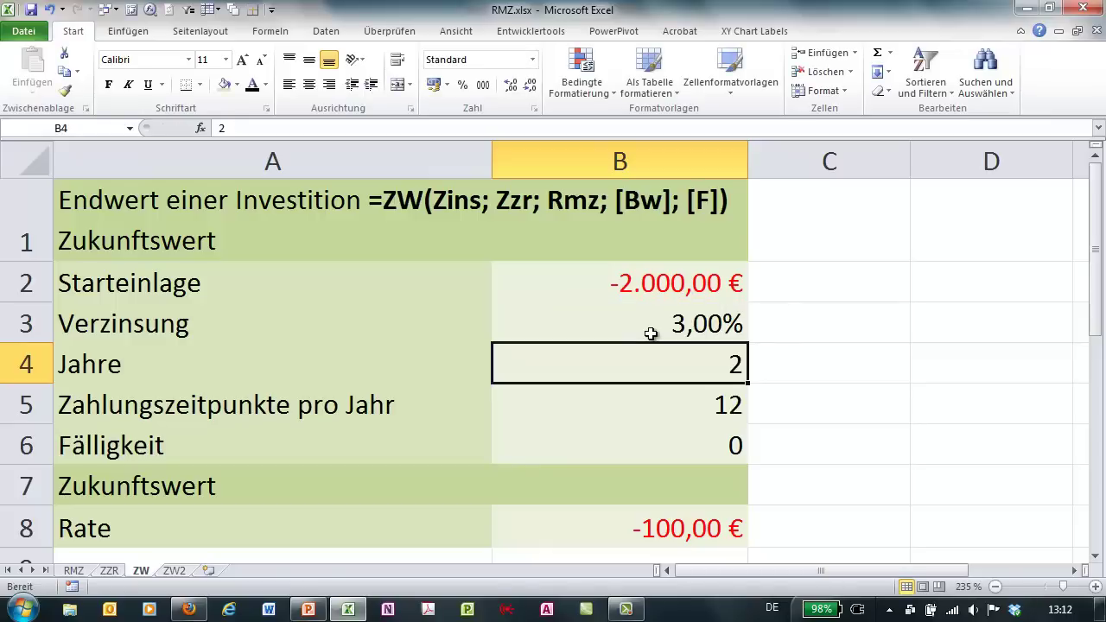
# - Review the starting deposit, payment amount, years and payments-per-year inputs, ending on B7
pyautogui.click(668, 290)
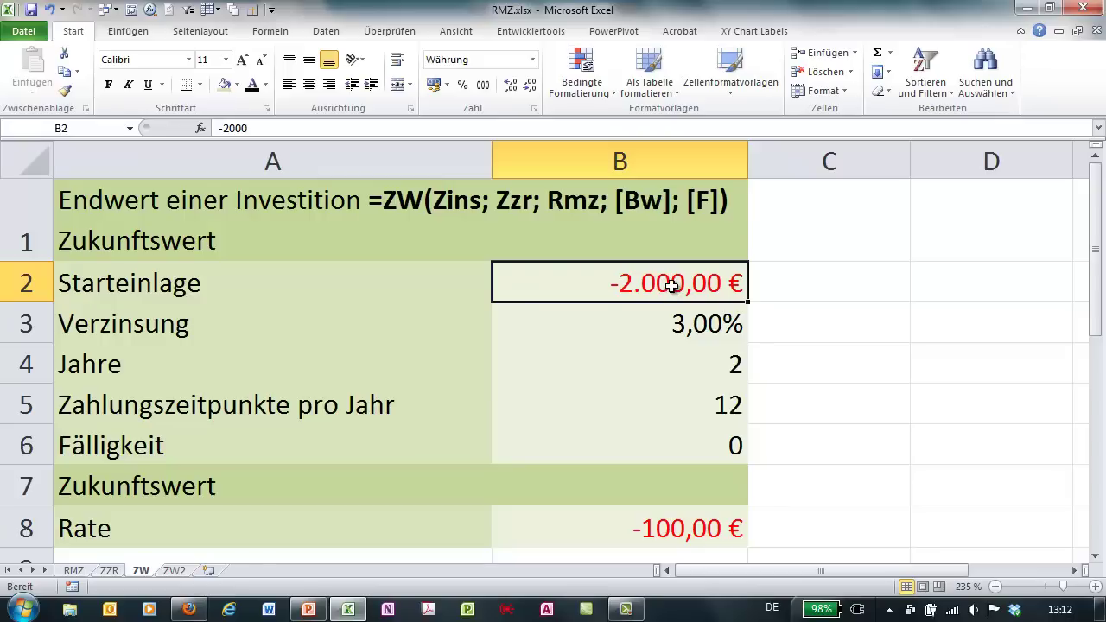
pyautogui.click(650, 526)
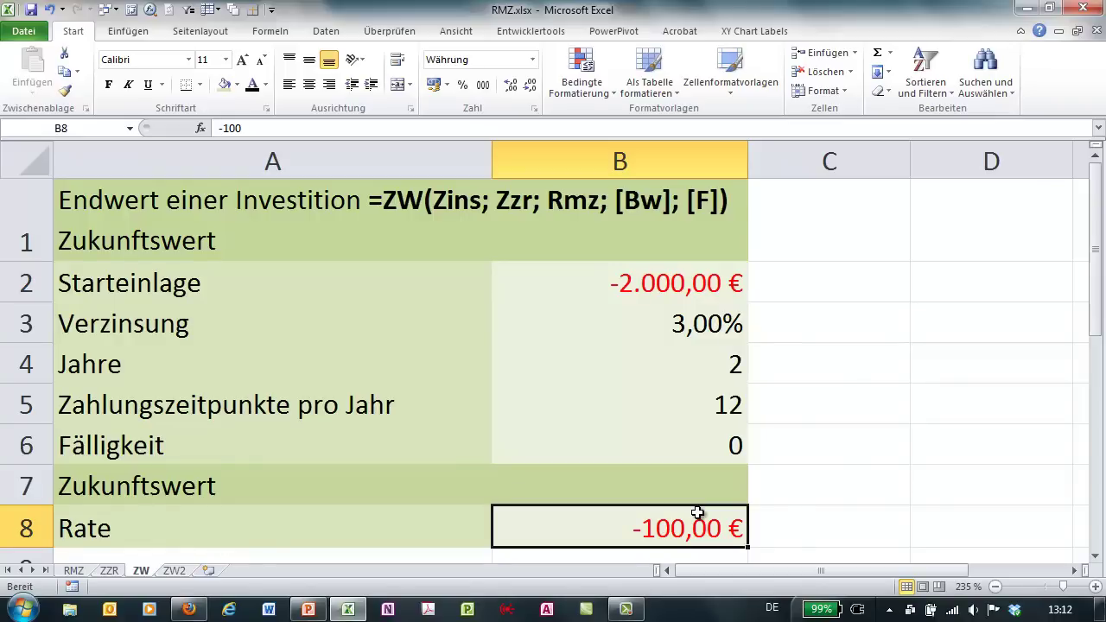
pyautogui.click(659, 374)
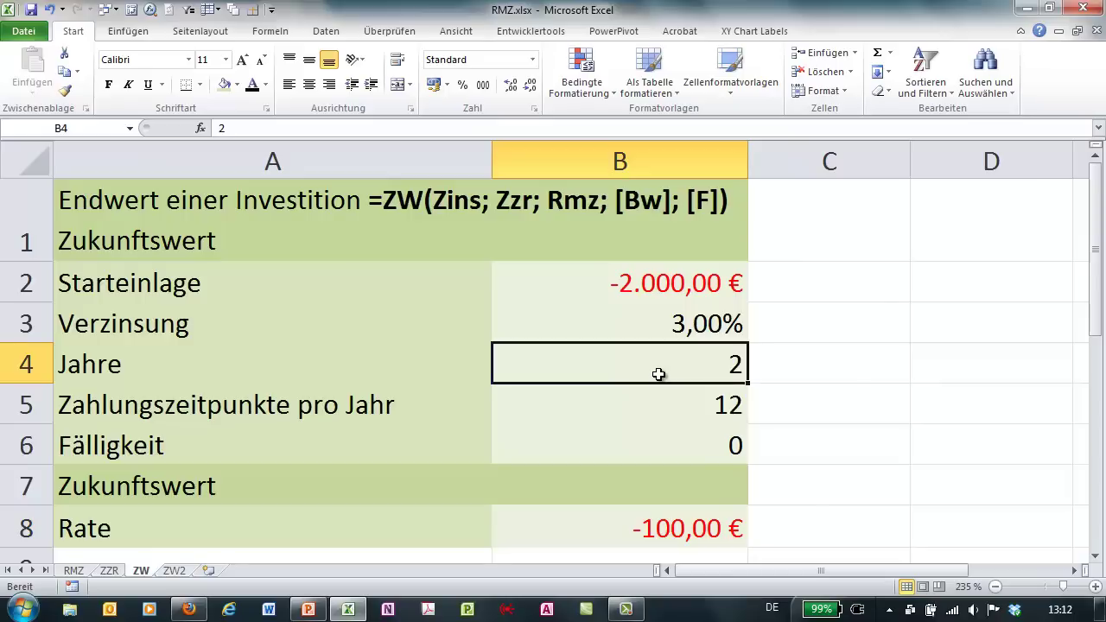
pyautogui.click(670, 402)
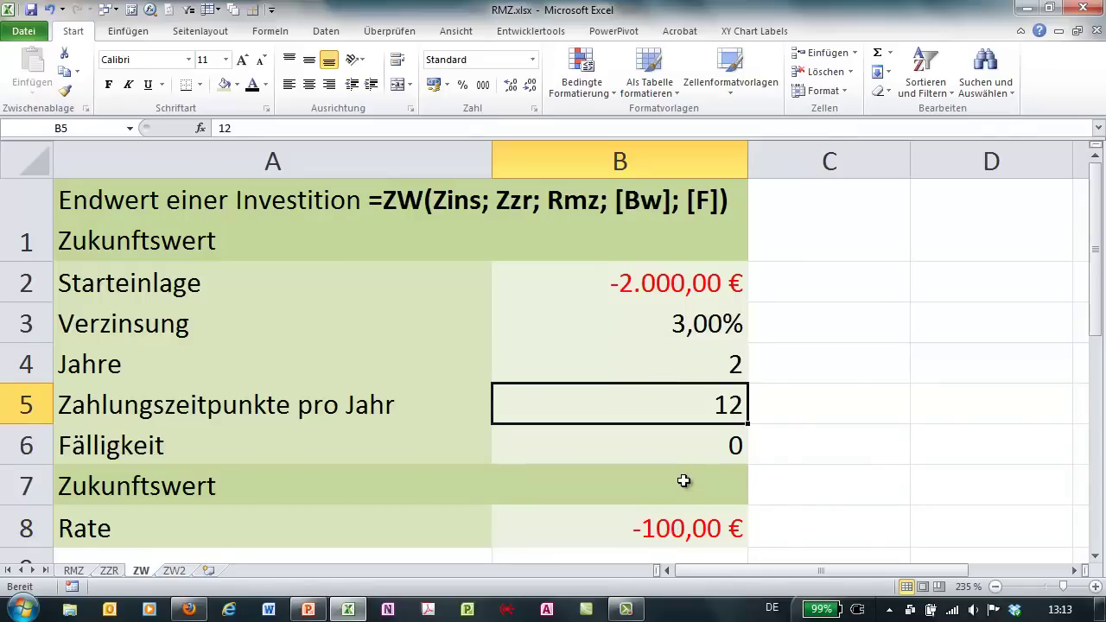
pyautogui.click(644, 525)
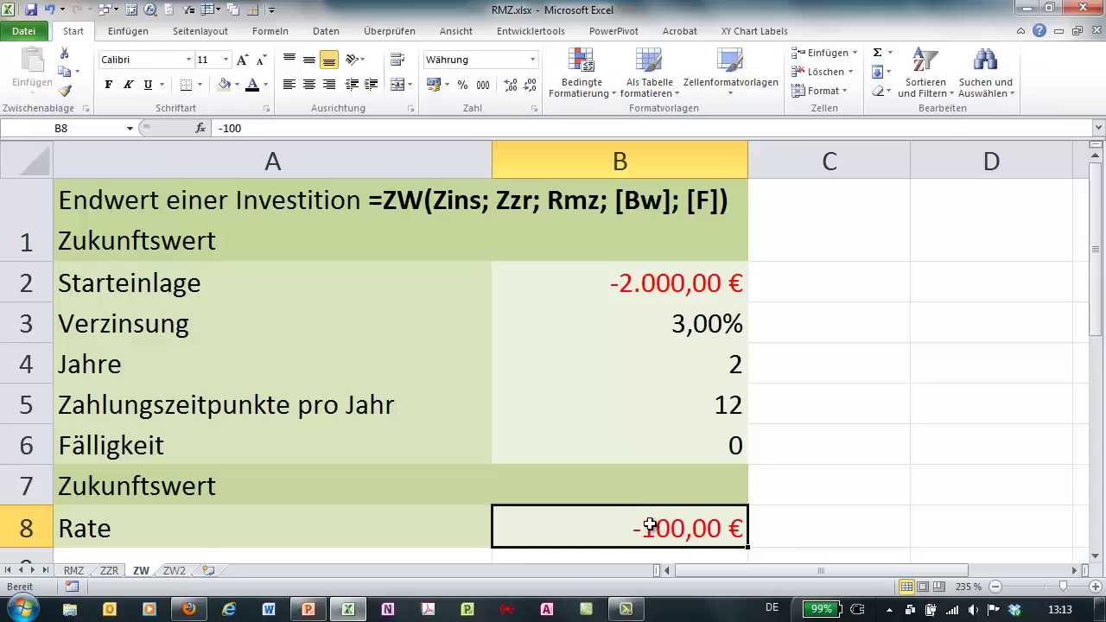
pyautogui.click(668, 473)
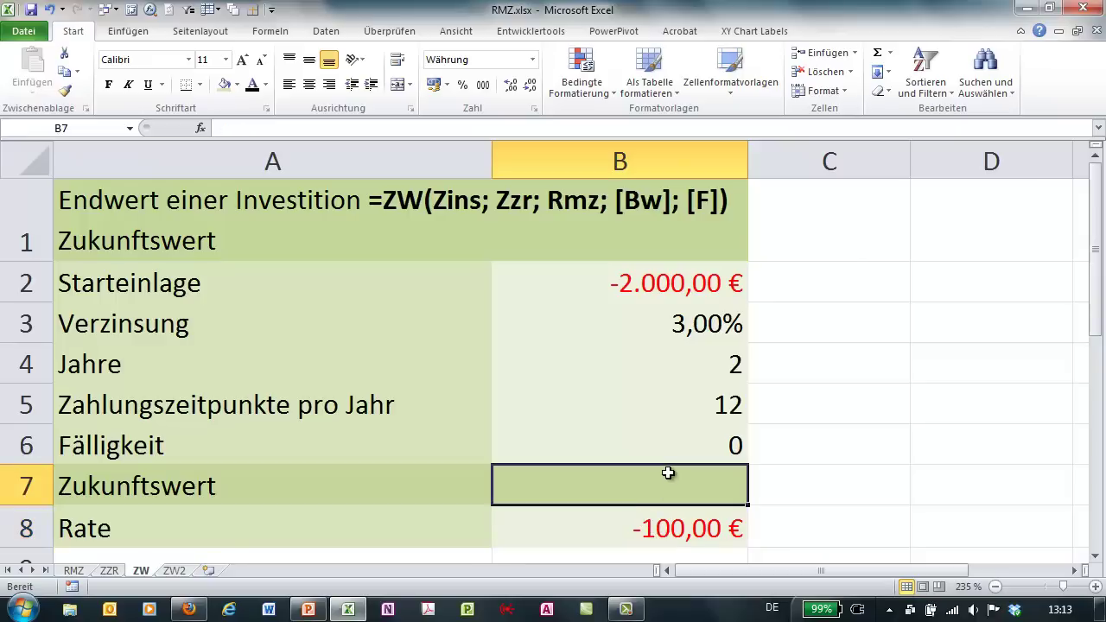
# - Start =ZW( in B7 and set its Zins argument to B3/B5 (0,0025)
pyautogui.write('=z')
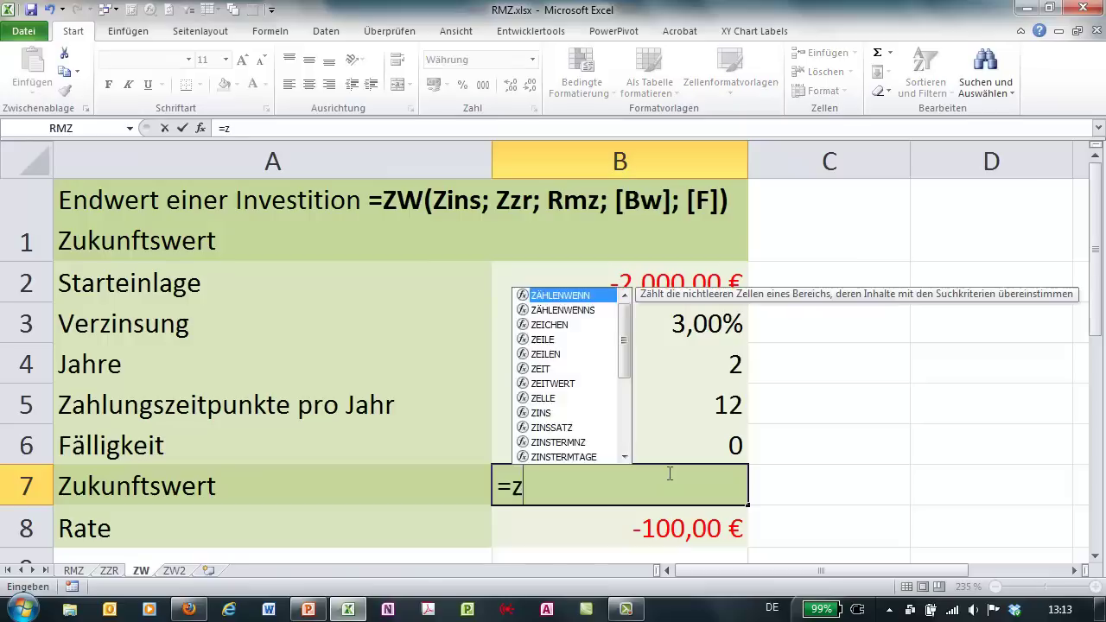
pyautogui.write('w(')
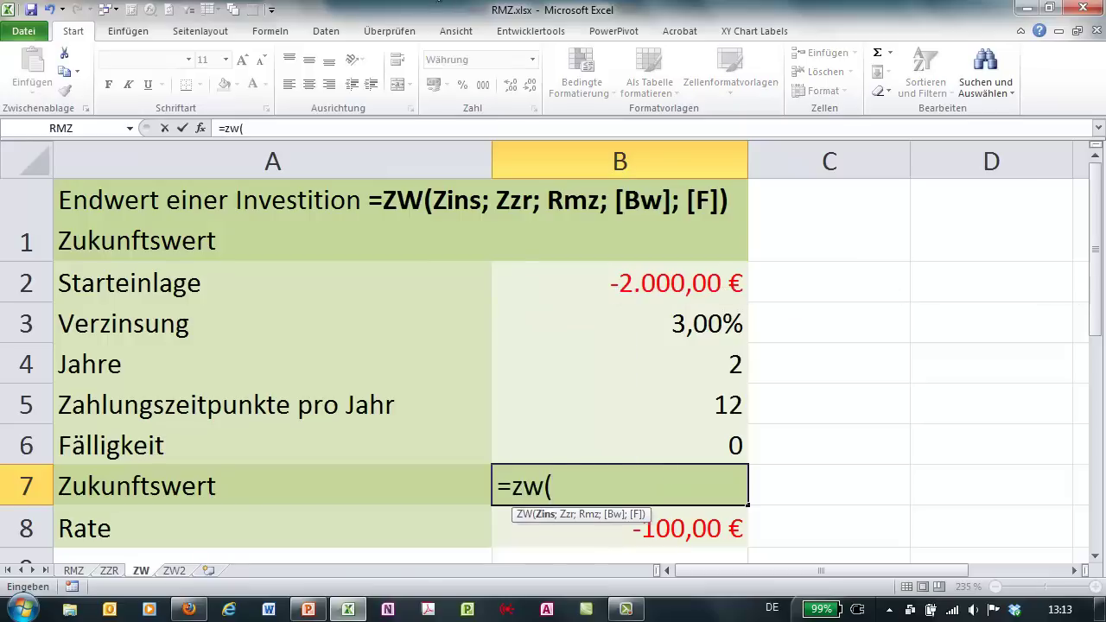
pyautogui.click(201, 128)
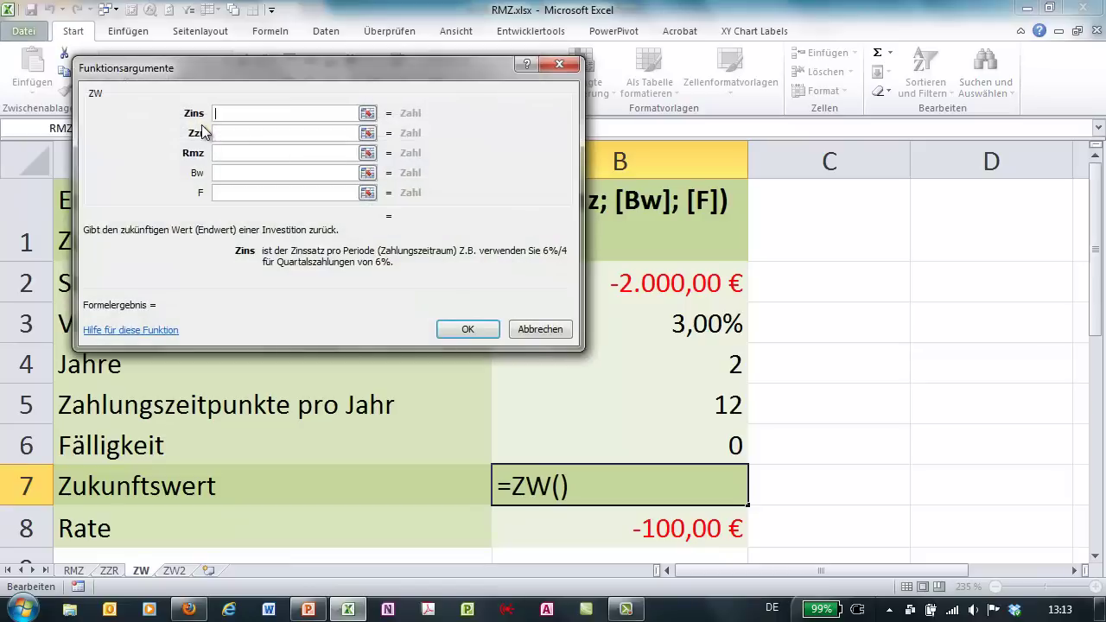
pyautogui.moveTo(437, 164); pyautogui.dragTo(250, 286)
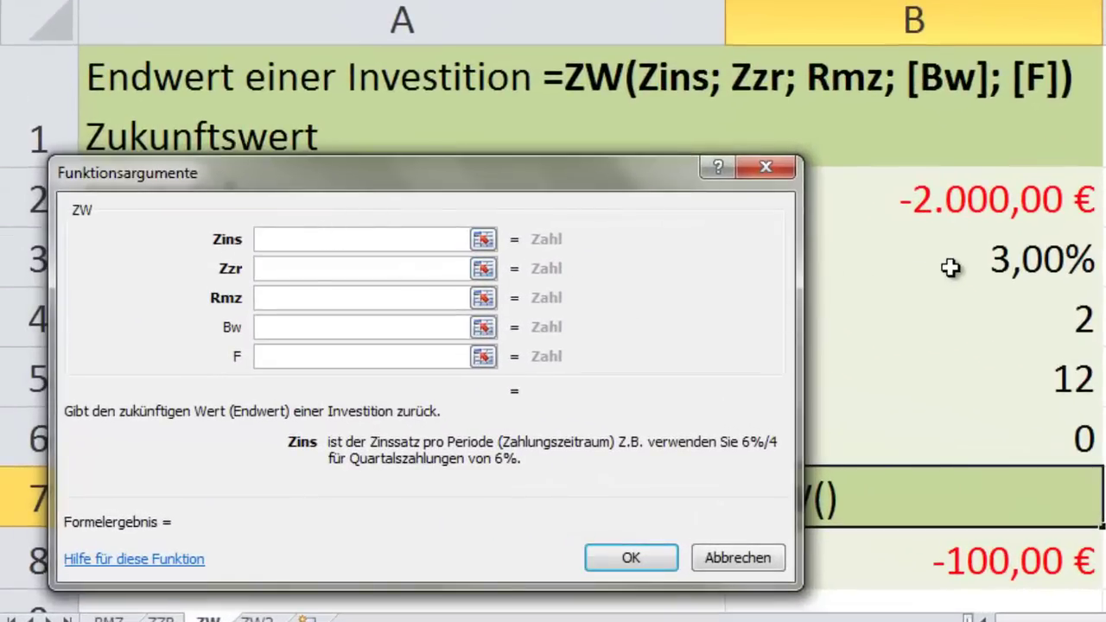
pyautogui.click(950, 268)
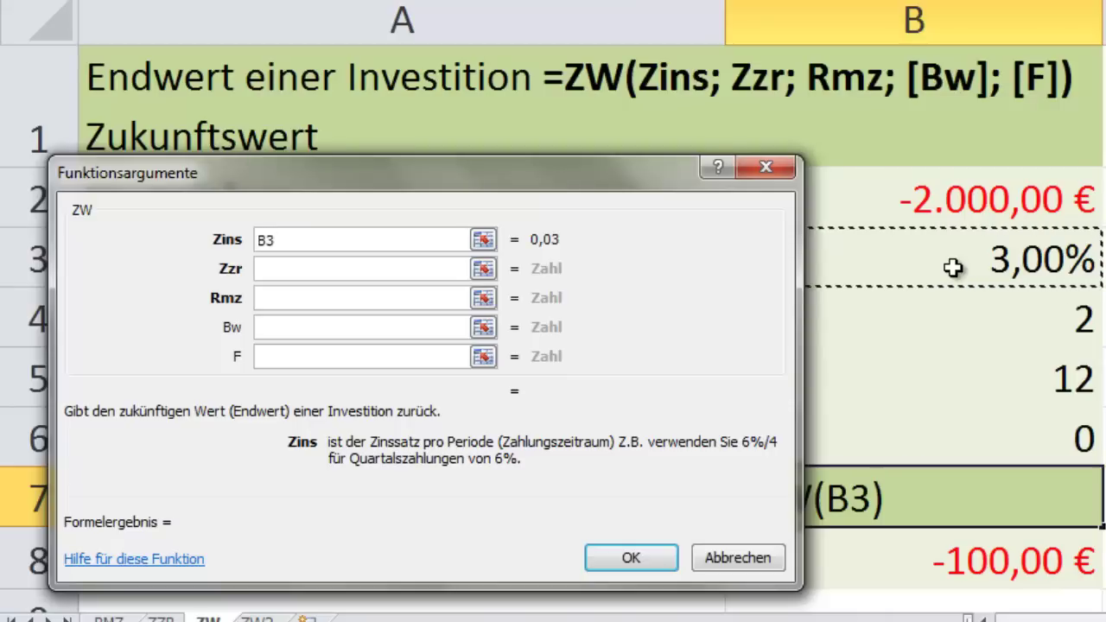
pyautogui.write('/')
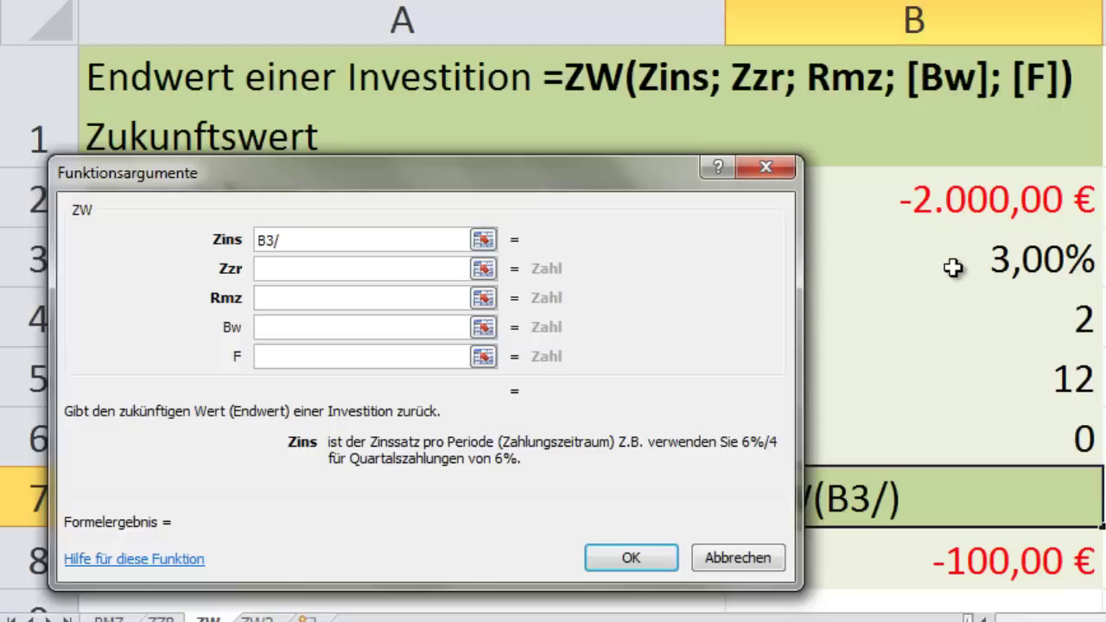
pyautogui.click(976, 376)
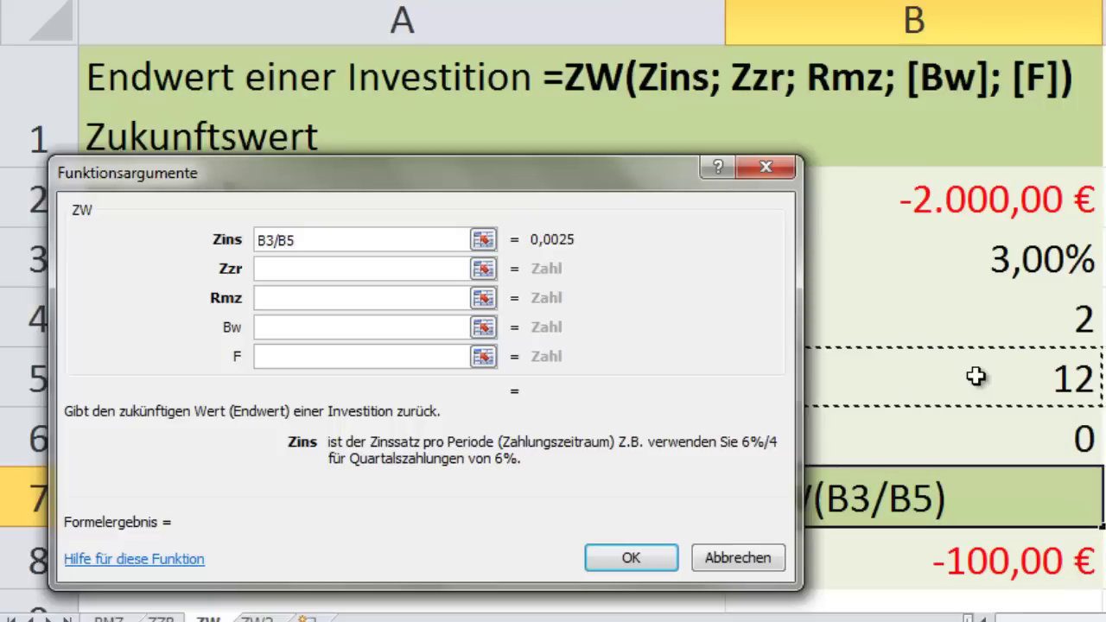
pyautogui.click(393, 269)
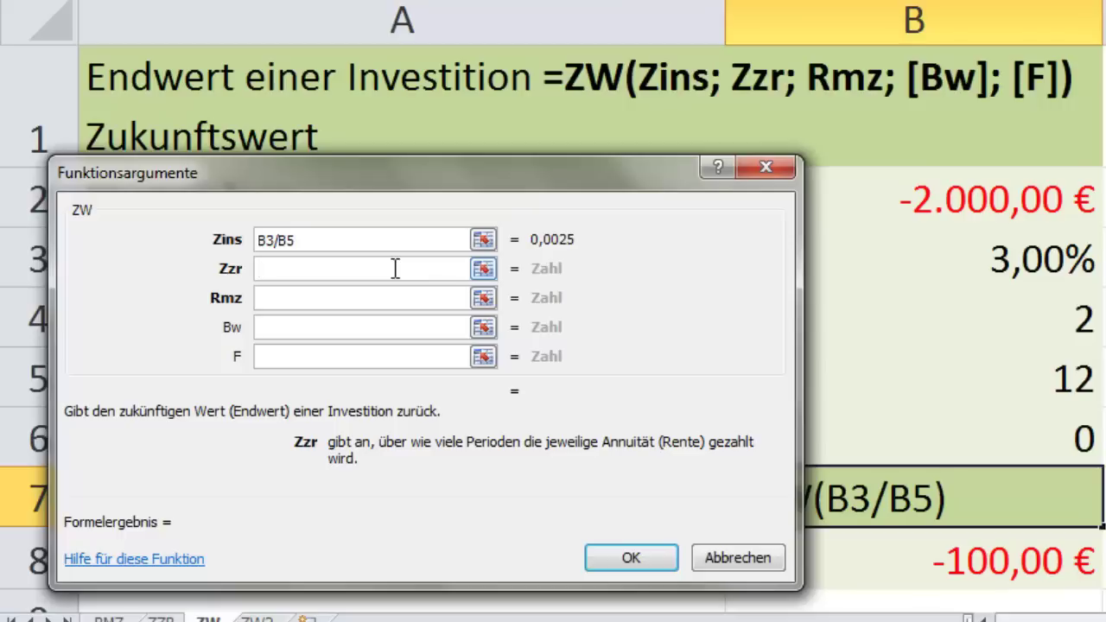
# - Fill Zzr with B4*B5, Rmz with B8, Bw with B2 and F with 1, giving 4.599,97 €
pyautogui.click(955, 316)
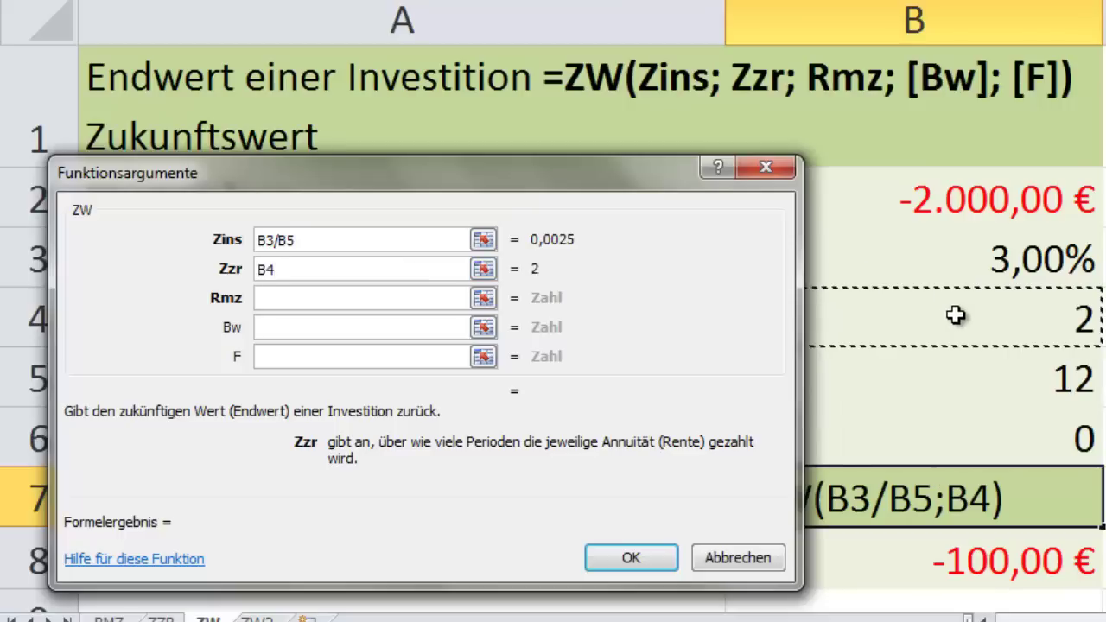
pyautogui.write('*')
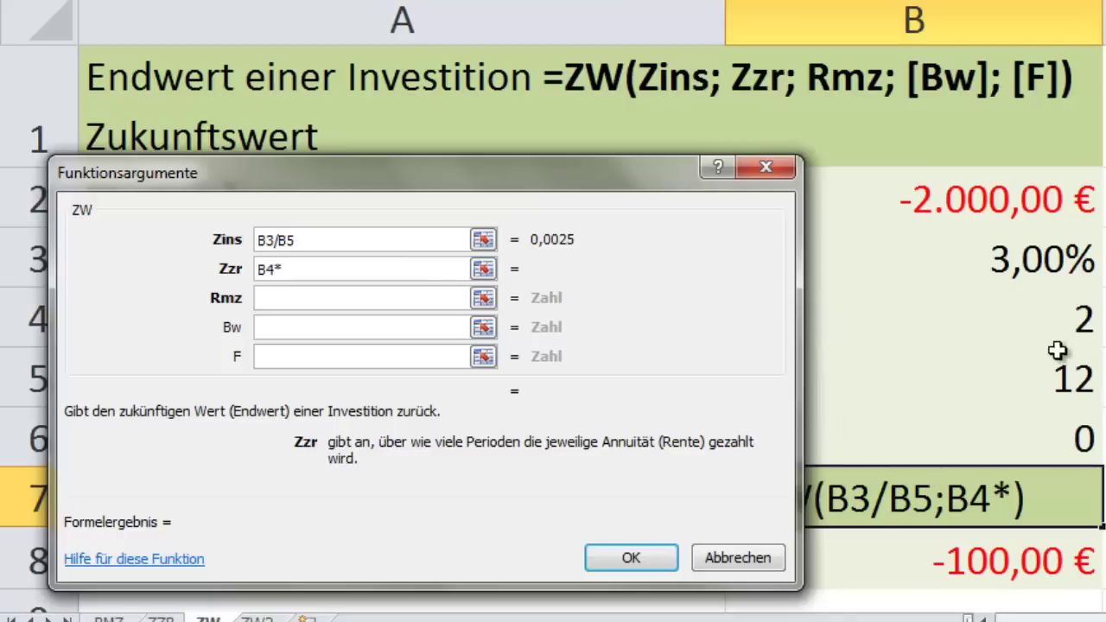
pyautogui.click(1025, 399)
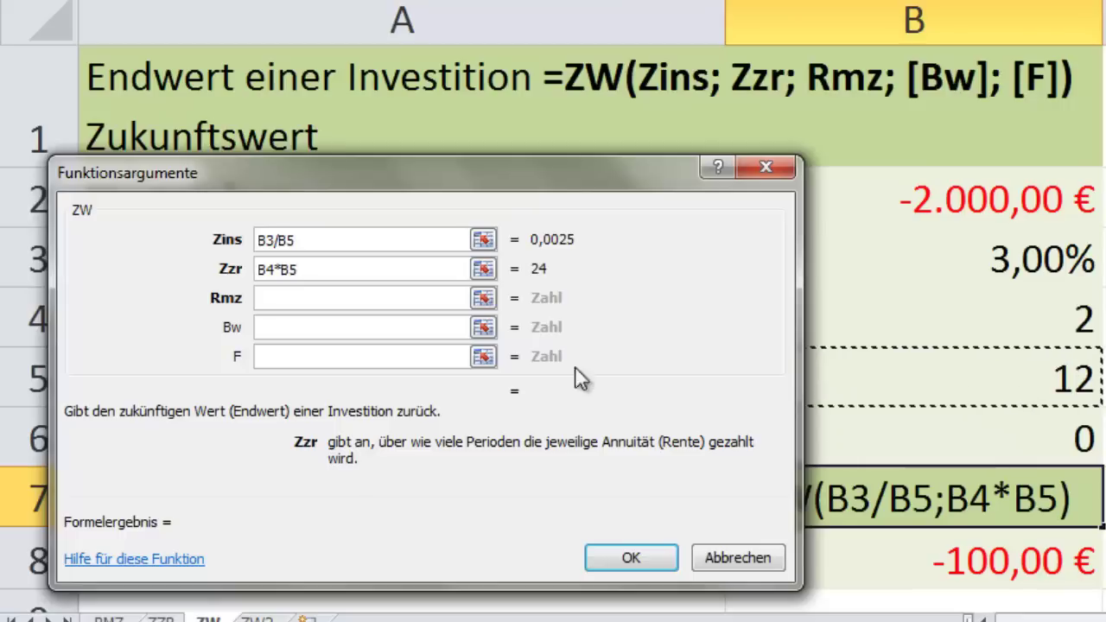
pyautogui.click(367, 294)
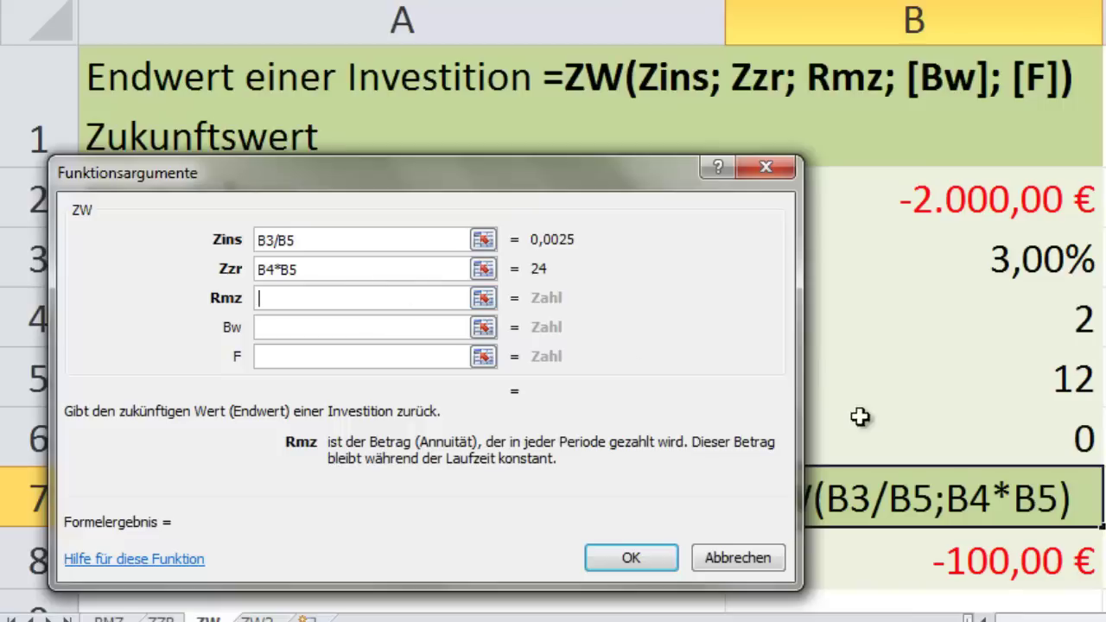
pyautogui.click(1016, 560)
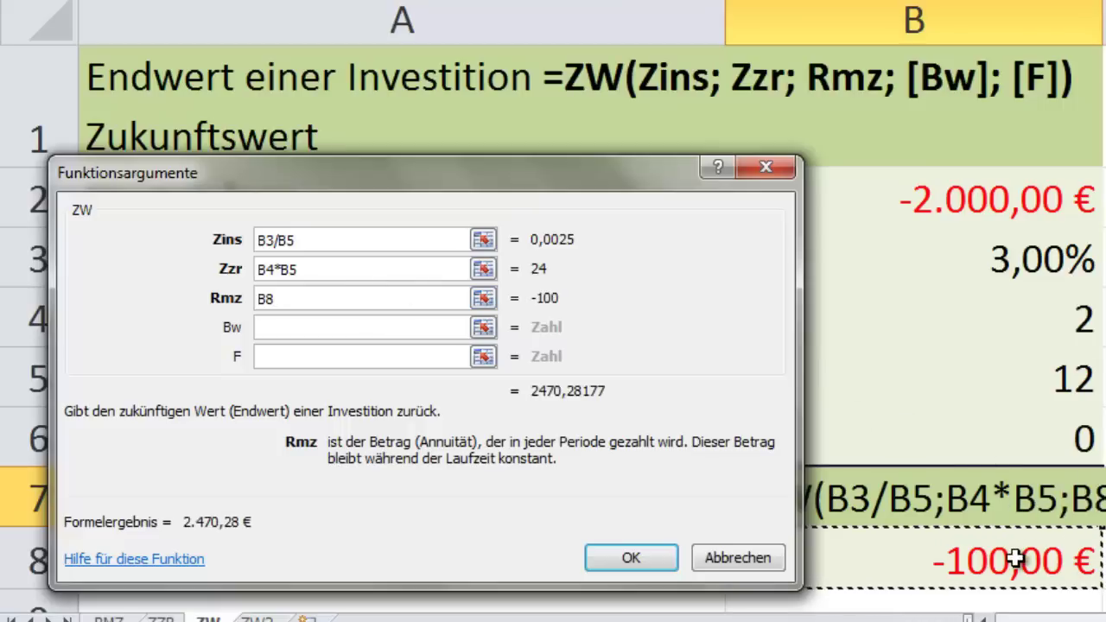
pyautogui.click(277, 327)
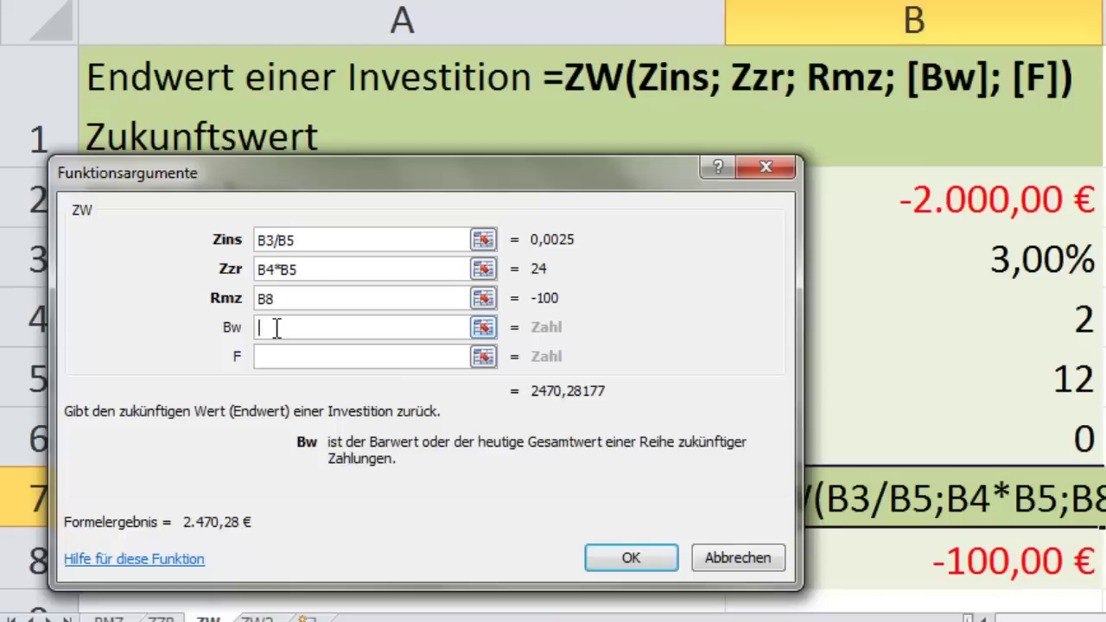
pyautogui.click(914, 200)
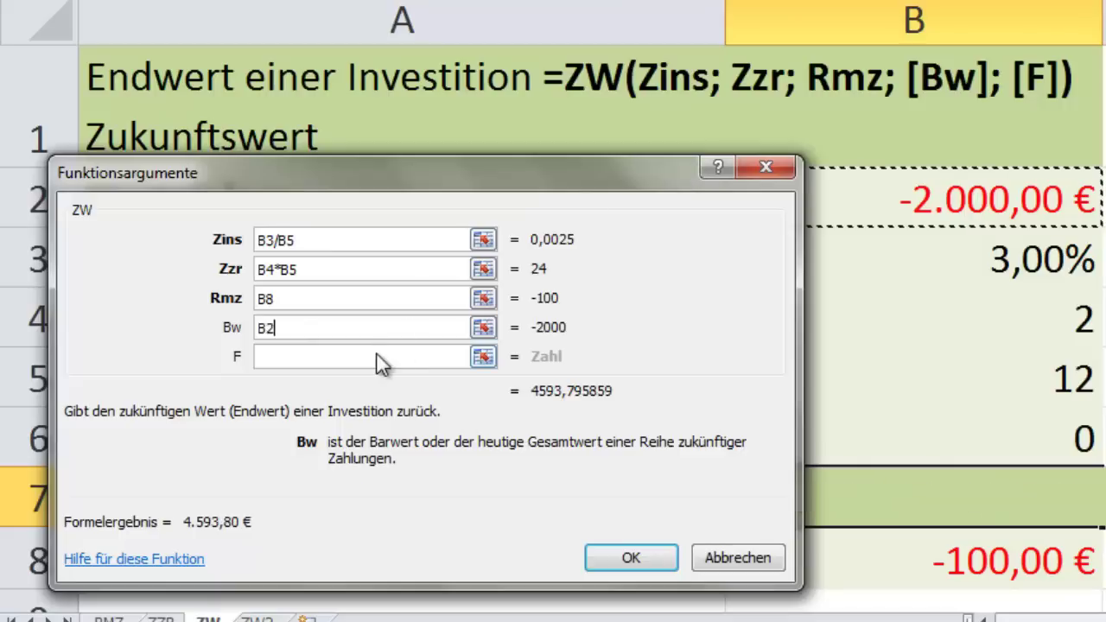
pyautogui.click(380, 357)
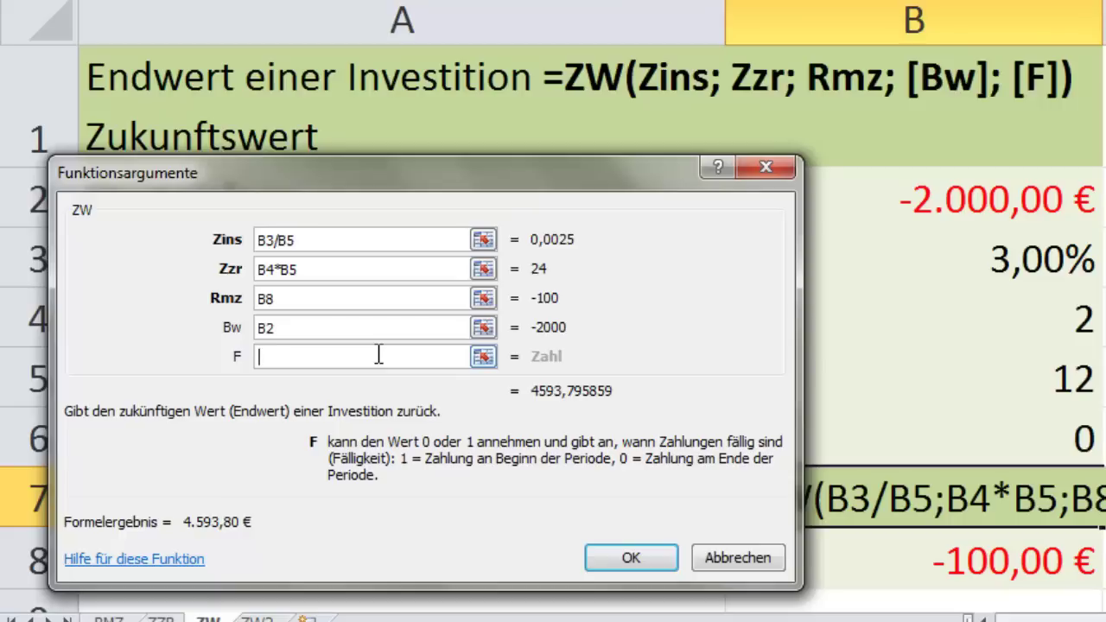
pyautogui.write('1')
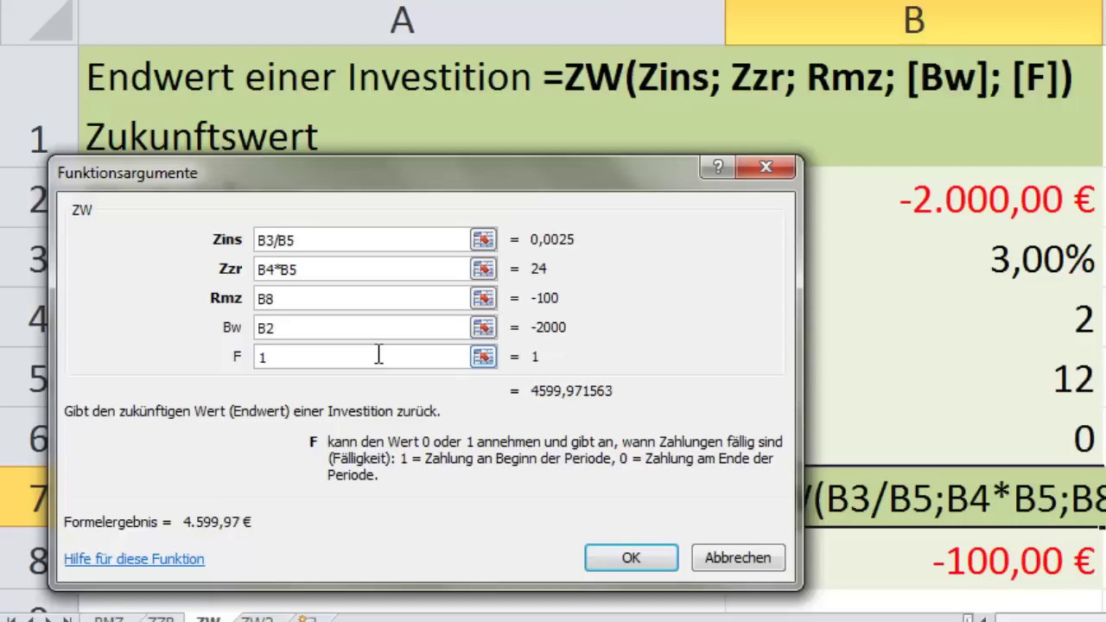
pyautogui.click(631, 557)
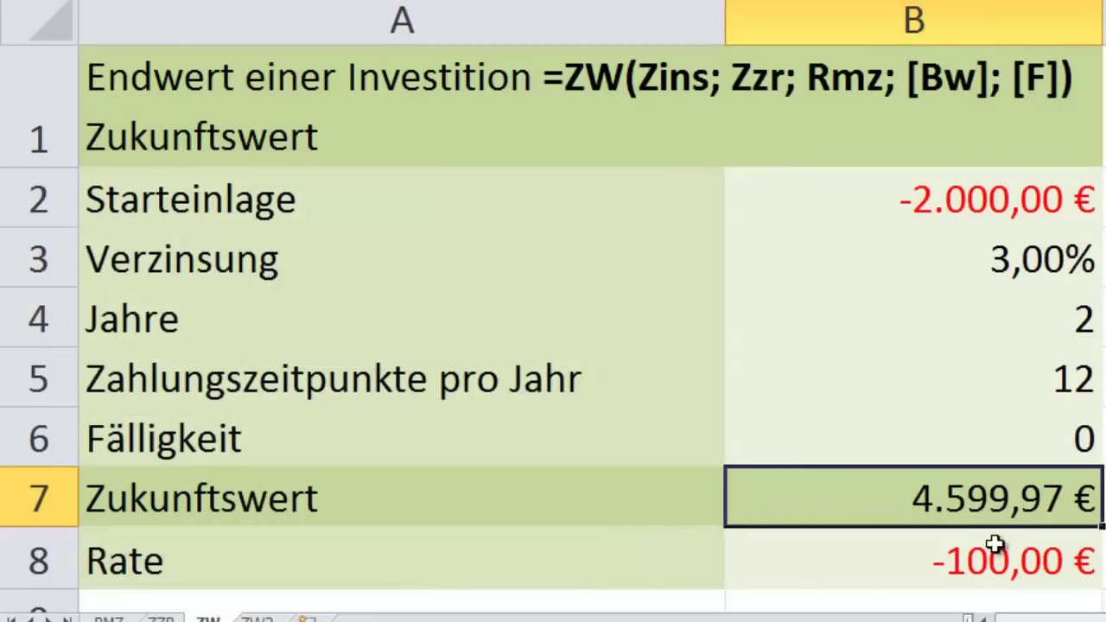
# - Replace the fixed due type 1 in B7's ZW formula with B6, giving 4.593,80 €
pyautogui.click(1004, 451)
pyautogui.click(922, 496)
pyautogui.hotkey('shift', 'F3')
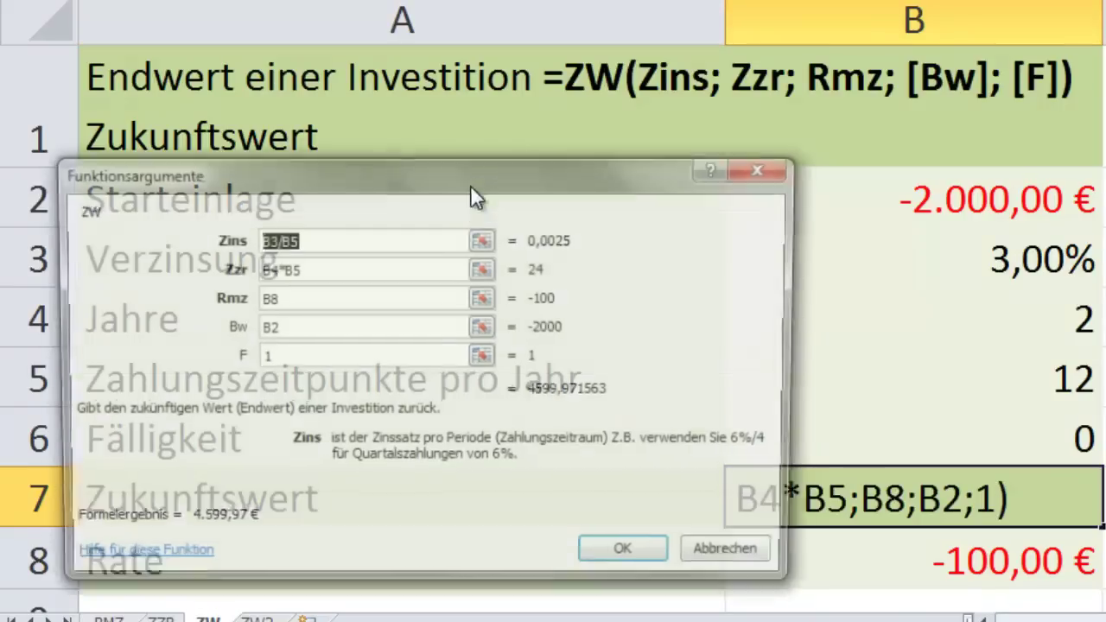
pyautogui.click(261, 356)
pyautogui.press('BackSpace')
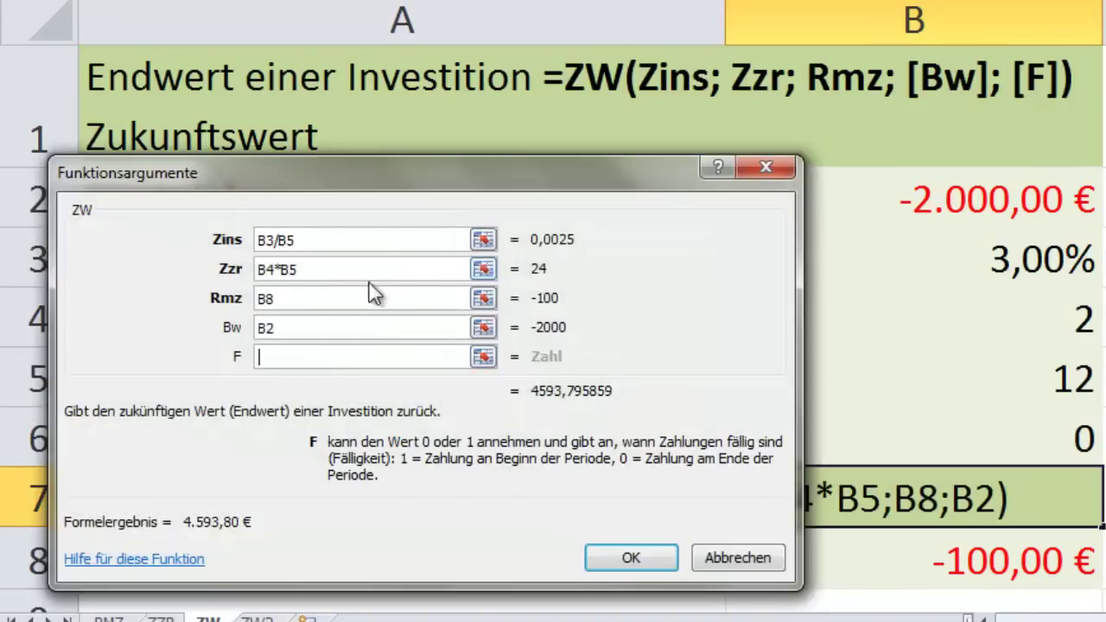
pyautogui.click(1001, 441)
pyautogui.click(646, 553)
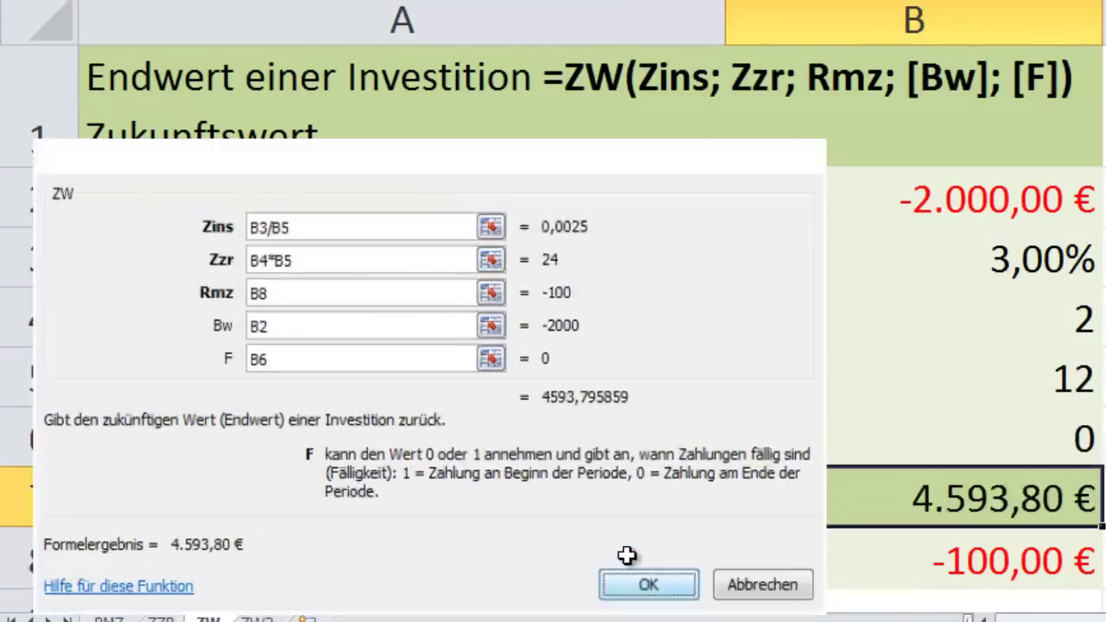
# - Enter 1 in B6 for payment timing and 1 in B5 for payments per year
pyautogui.click(1026, 448)
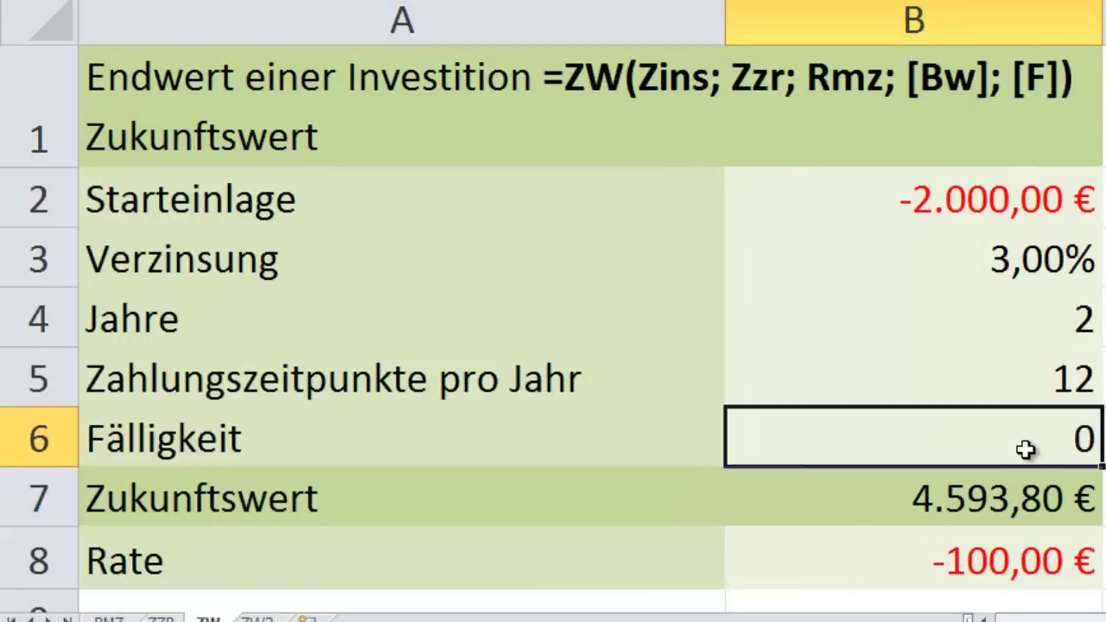
pyautogui.write('1')
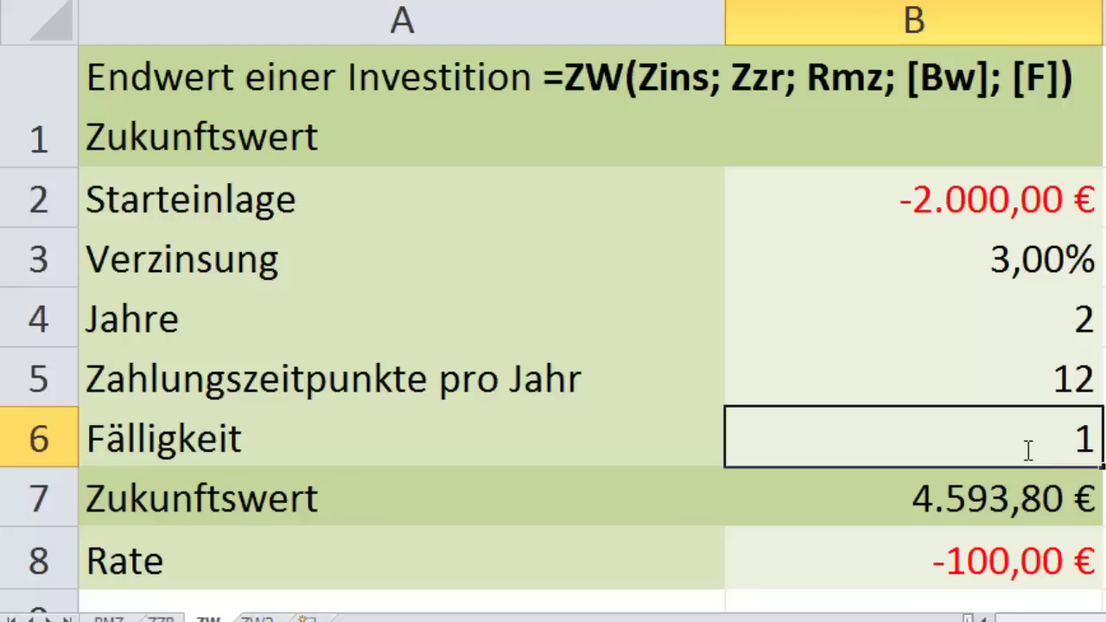
pyautogui.press('Return')
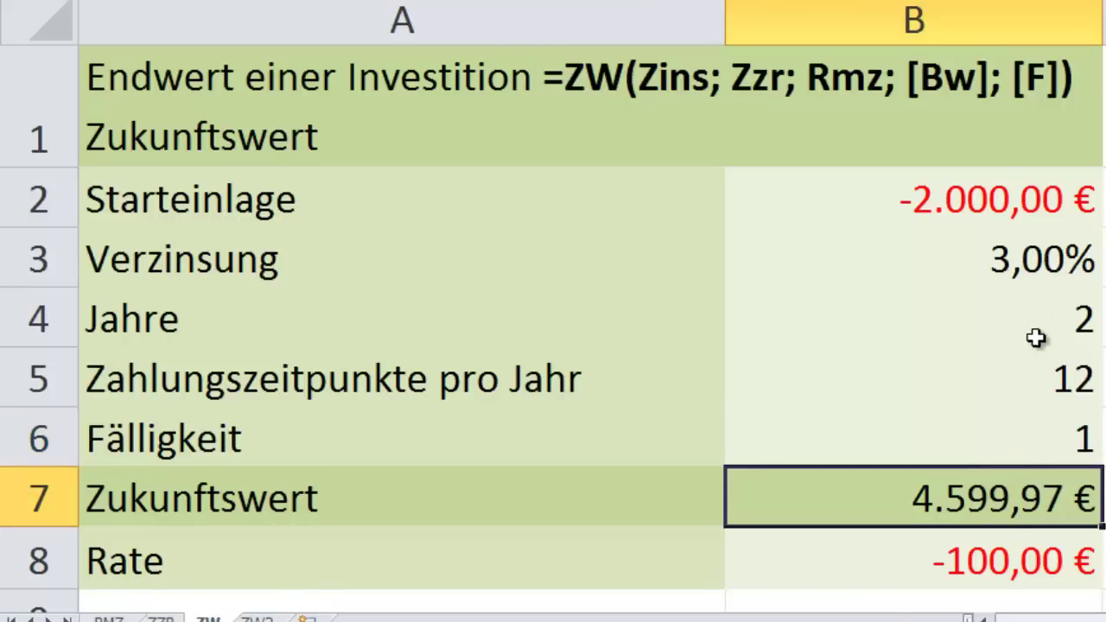
pyautogui.click(1024, 381)
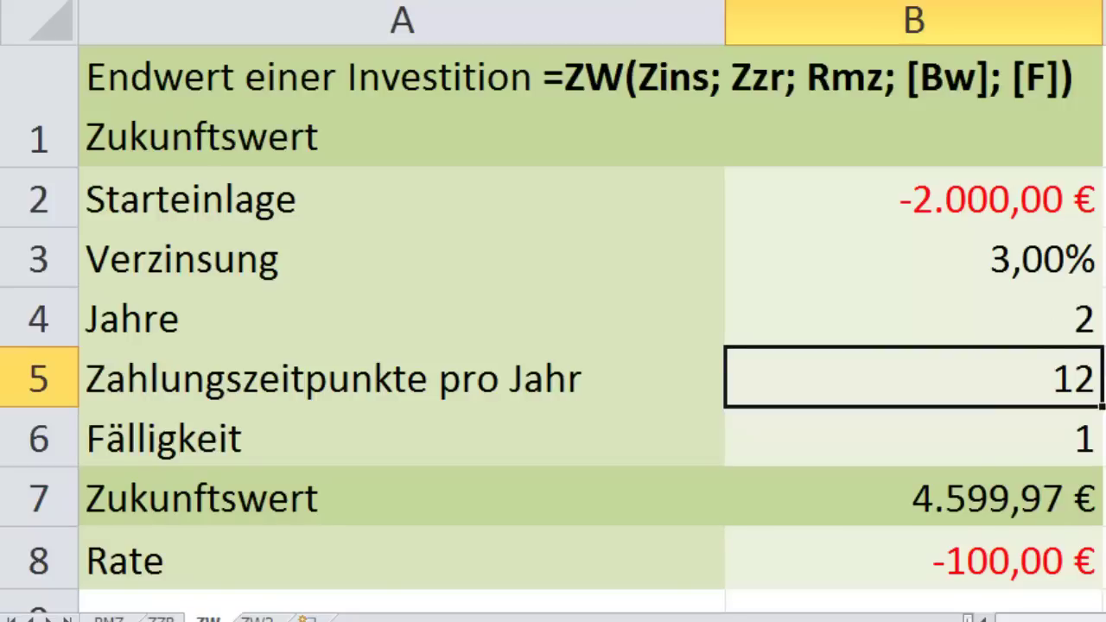
pyautogui.write('1')
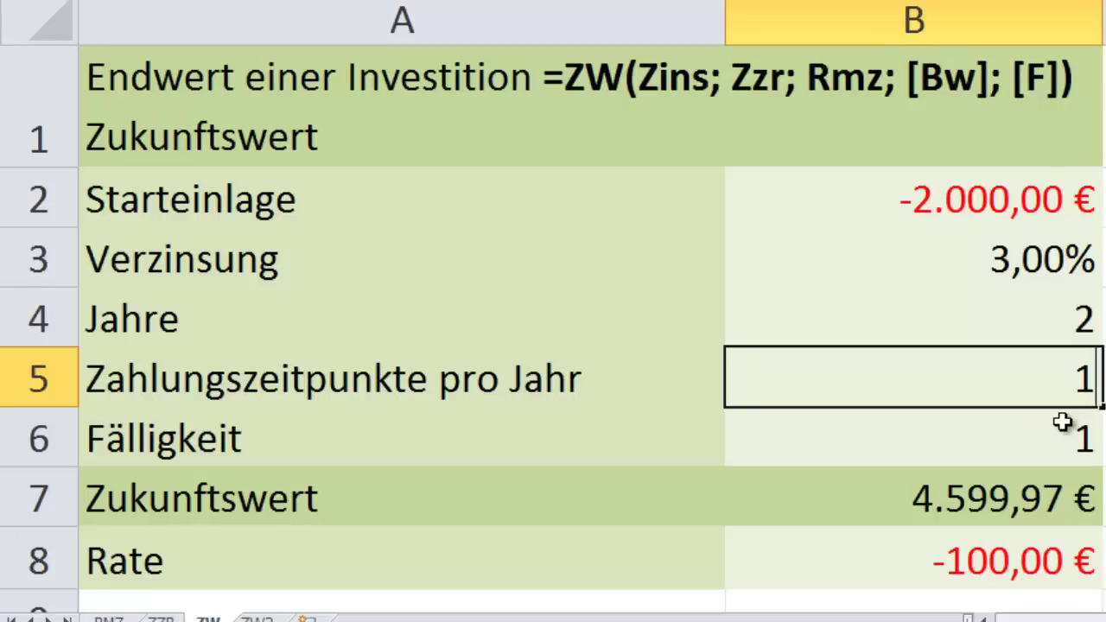
pyautogui.press('Return')
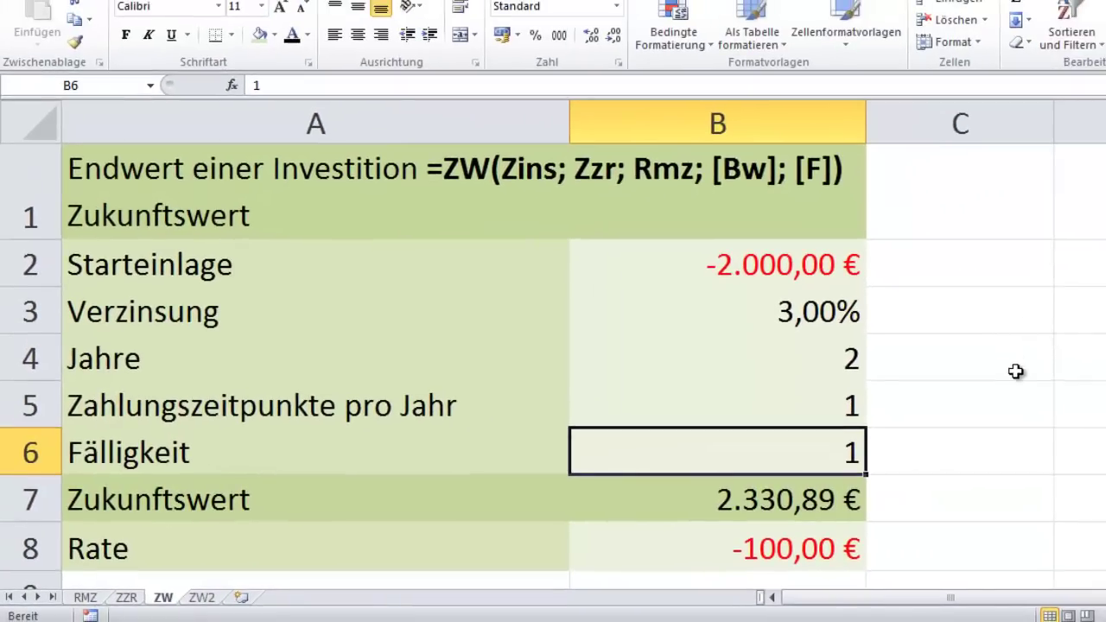
pyautogui.click(996, 303)
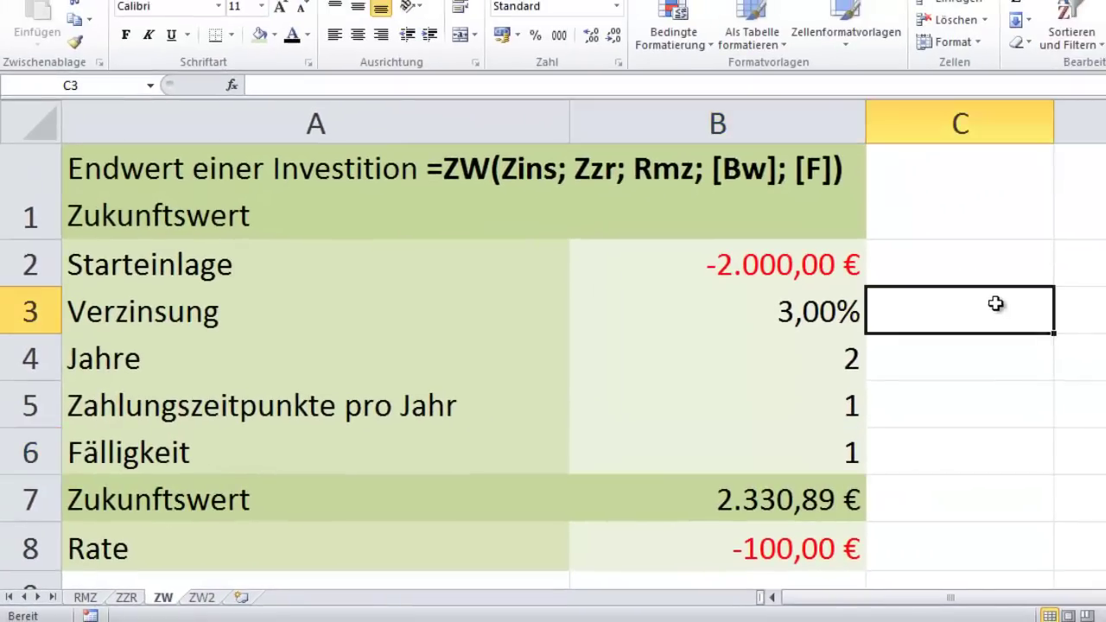
pyautogui.write('210')
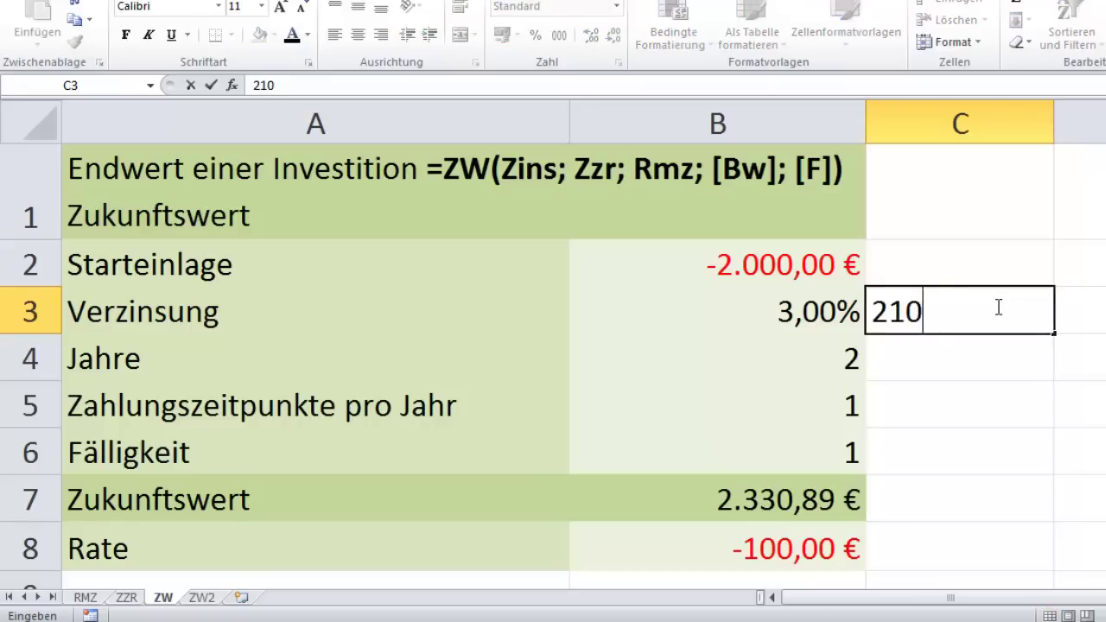
pyautogui.write('0')
pyautogui.press('Return')
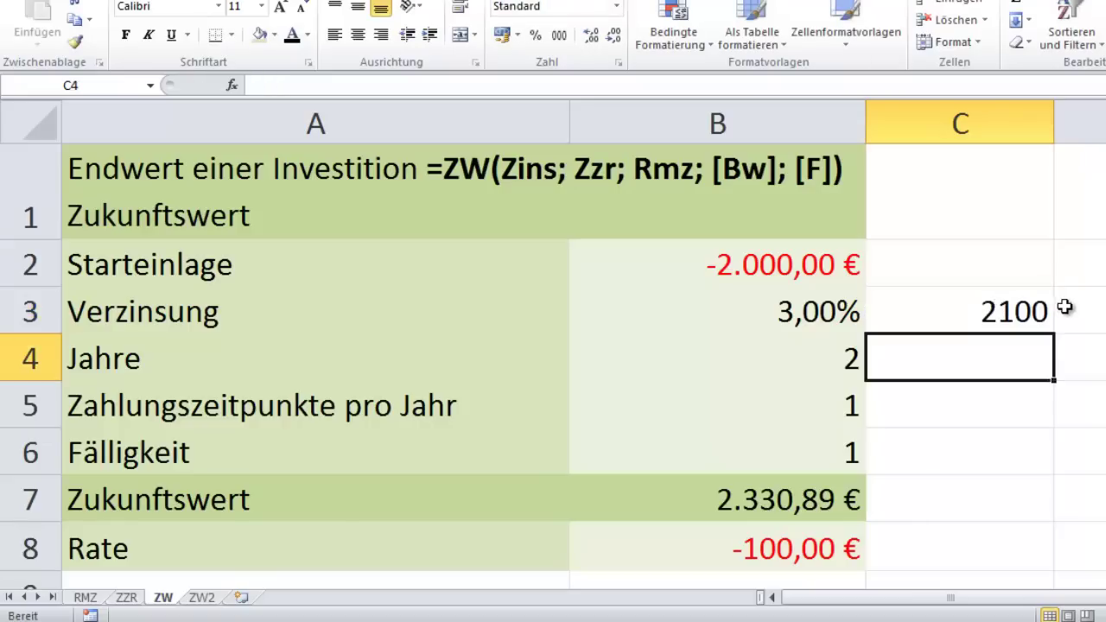
pyautogui.write('=')
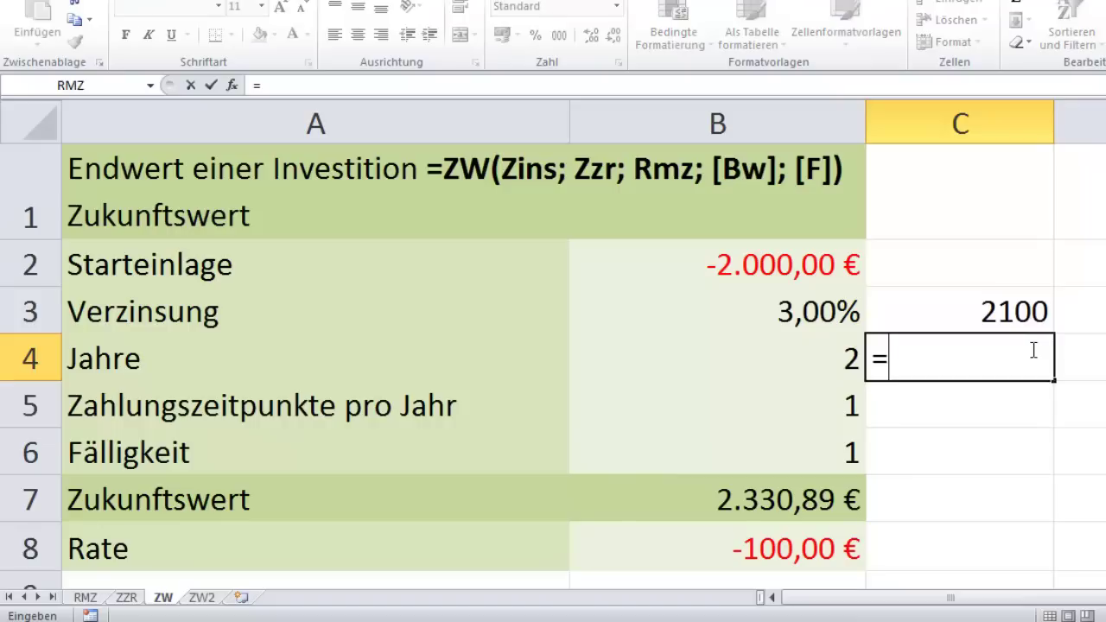
pyautogui.press('Up')
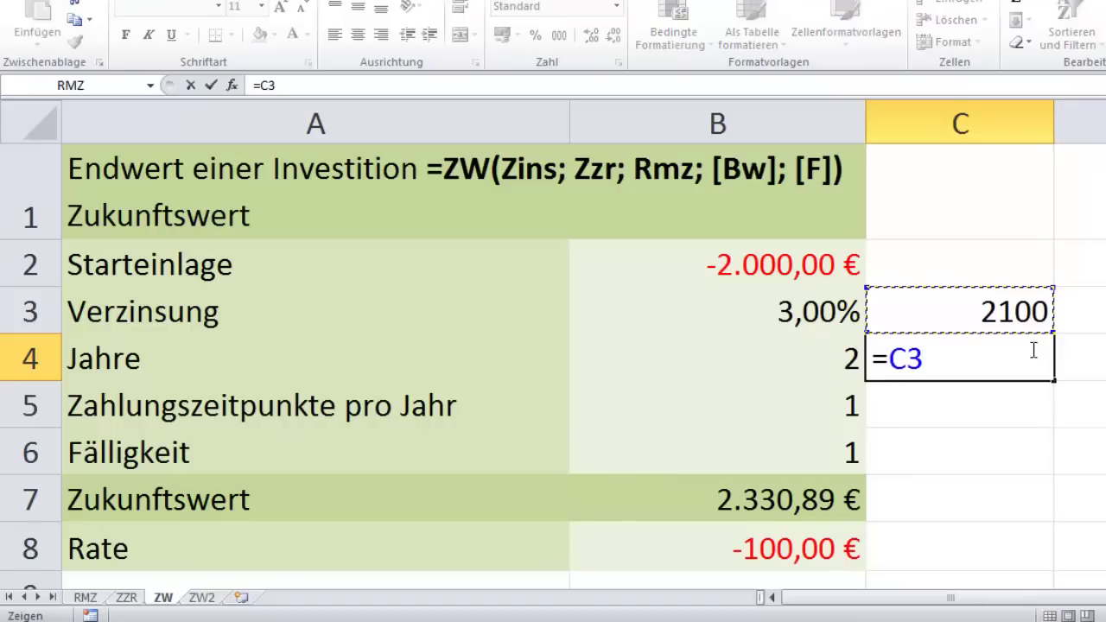
pyautogui.write('*1')
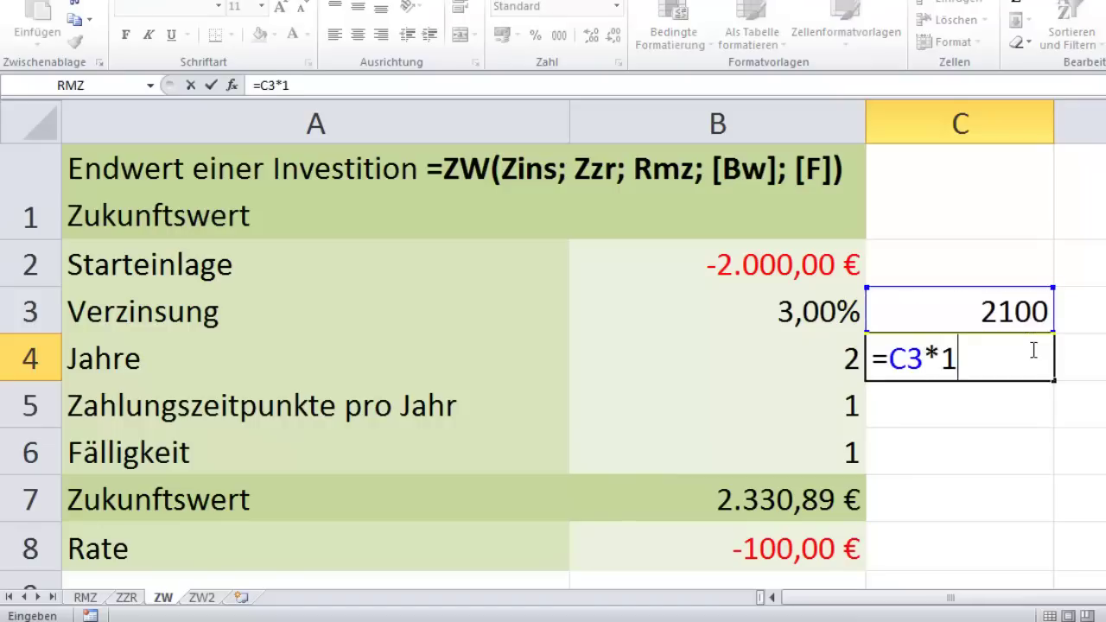
pyautogui.write(',03')
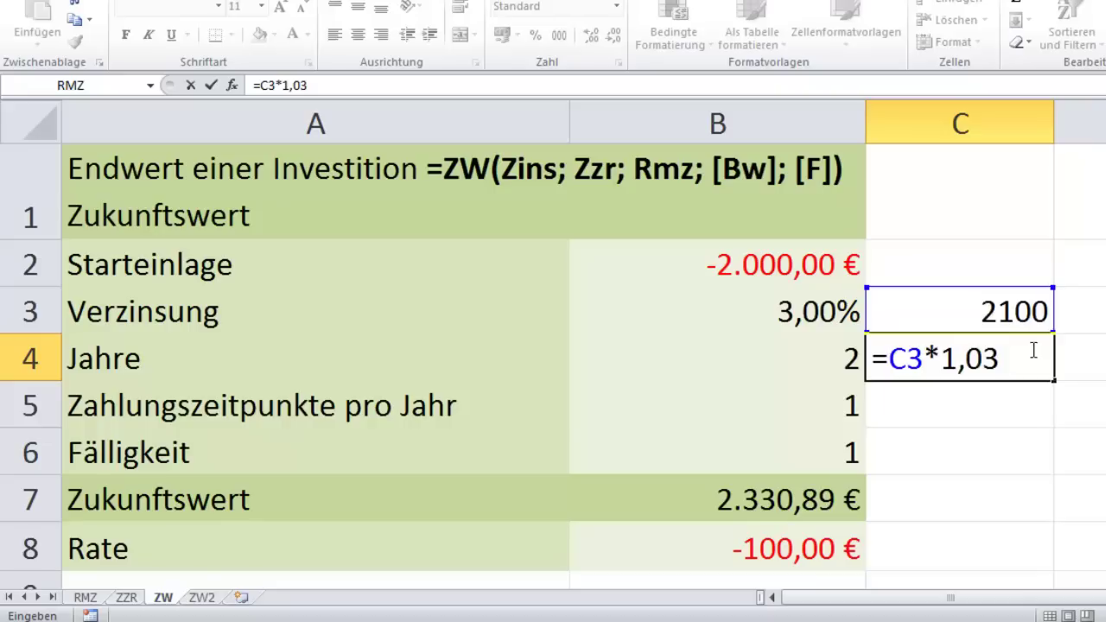
pyautogui.press('Return')
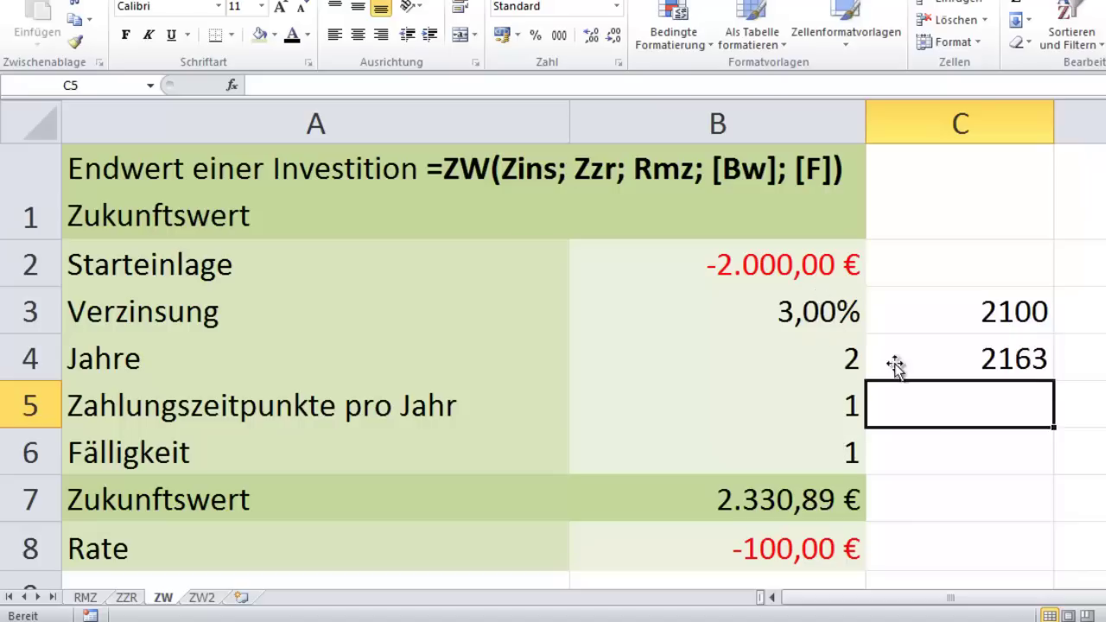
pyautogui.write('=')
pyautogui.click(954, 356)
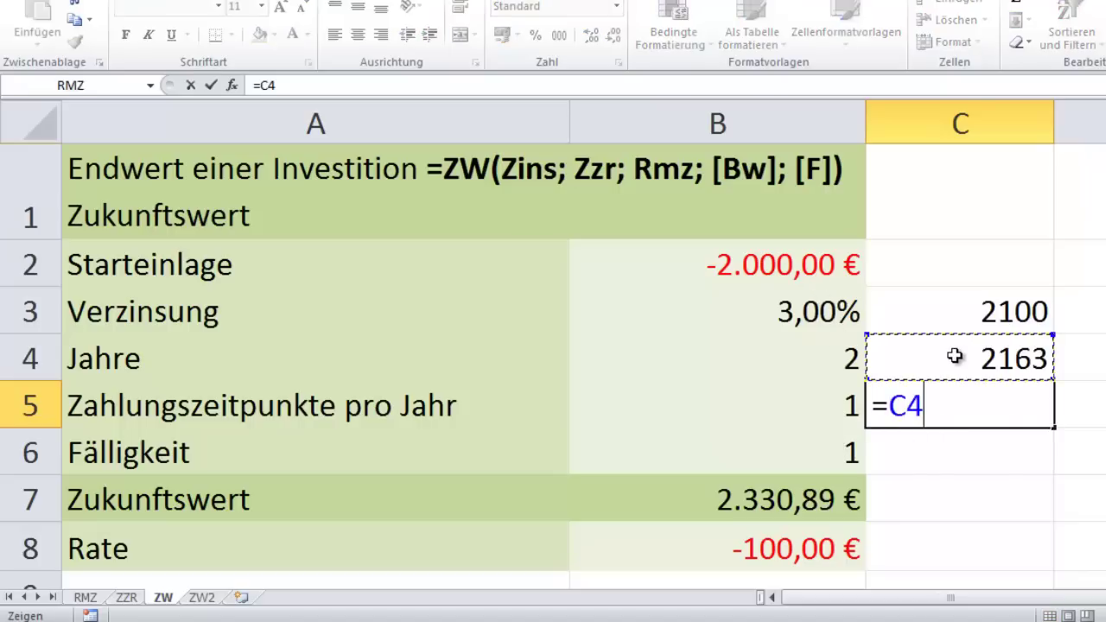
pyautogui.write('+100')
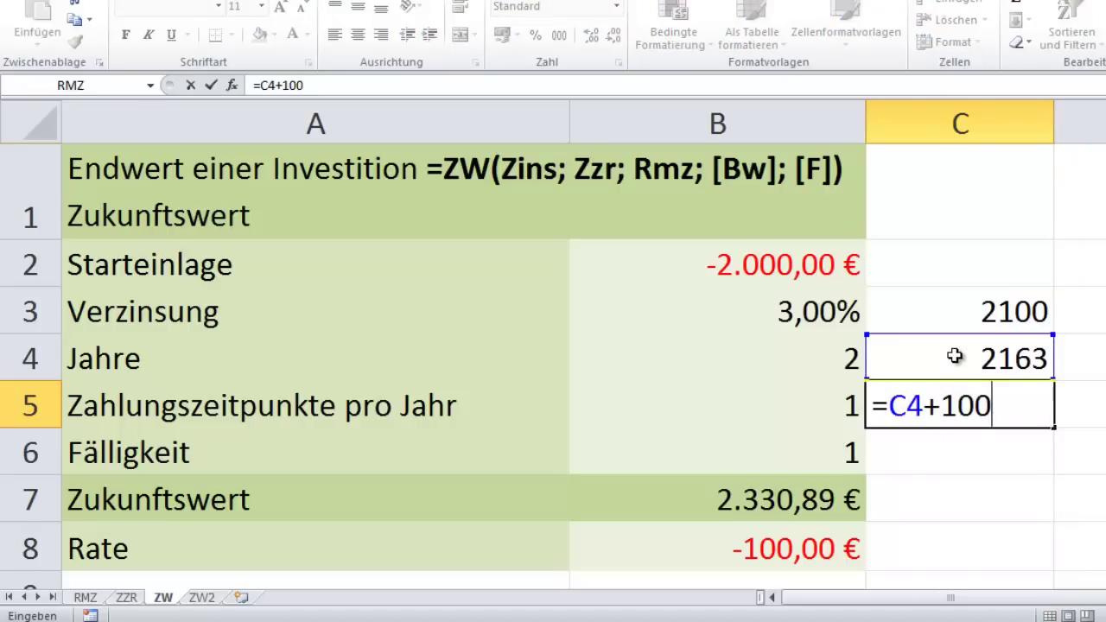
pyautogui.click(902, 413)
pyautogui.write('(')
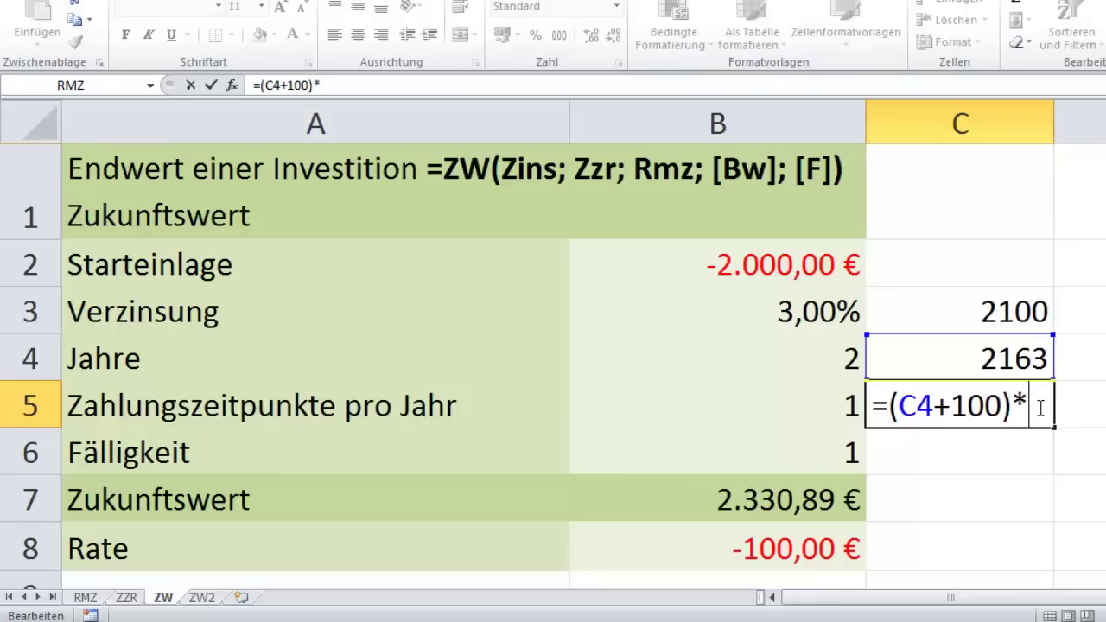
pyautogui.write('1')
pyautogui.write('03')
pyautogui.press('Return')
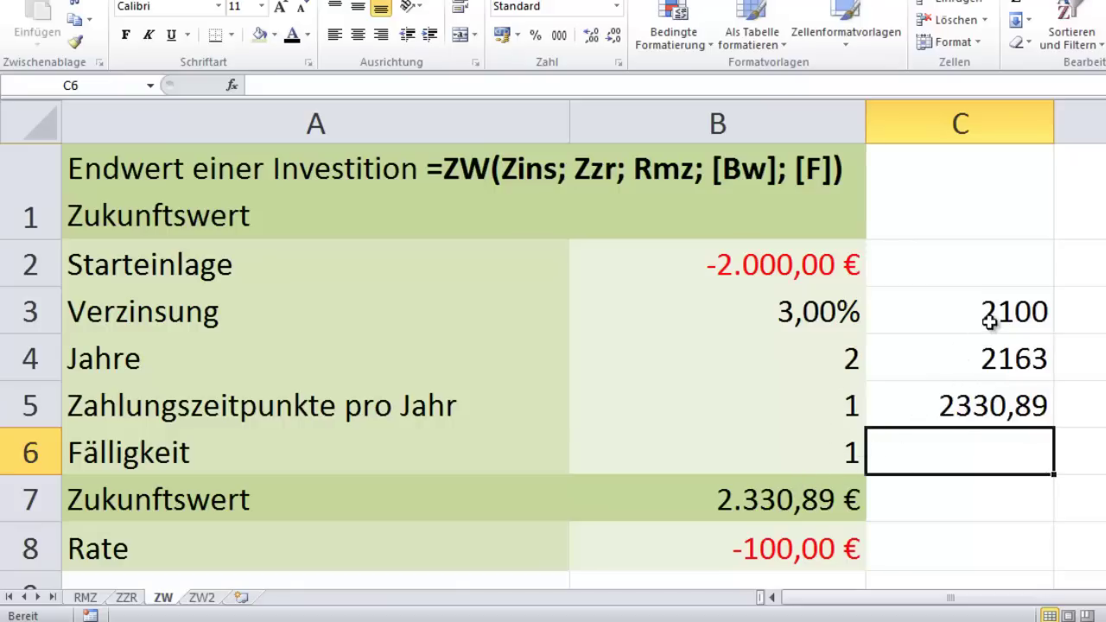
pyautogui.moveTo(990, 321); pyautogui.dragTo(999, 432)
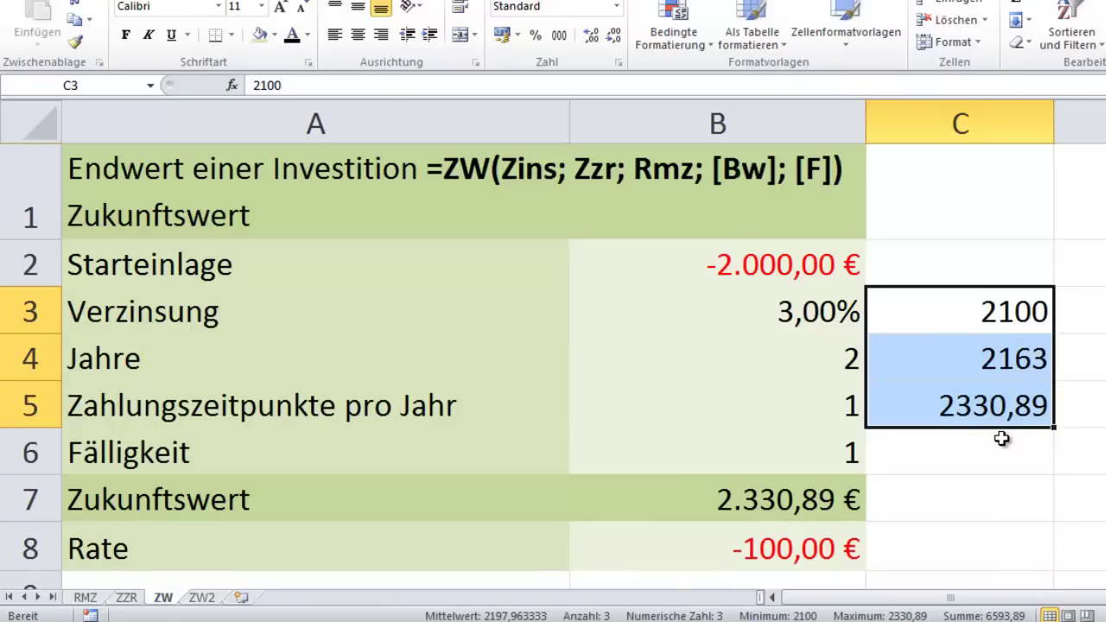
pyautogui.press('Delete')
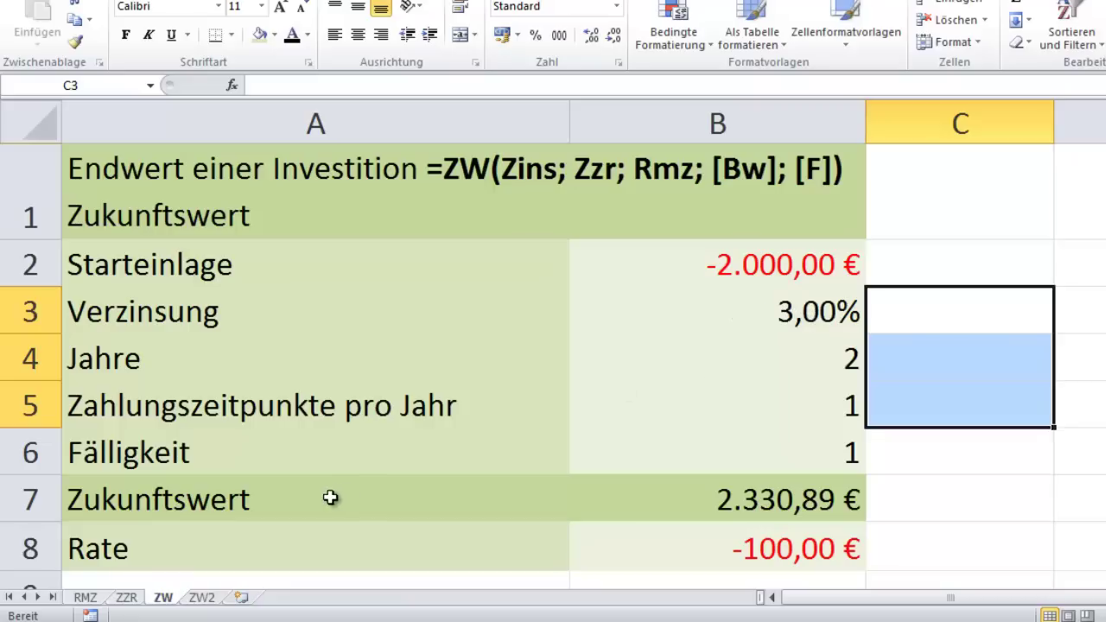
# - Go to the ZW2 sheet and check the year-4 rate in B6 and the deposit in C2
pyautogui.click(203, 598)
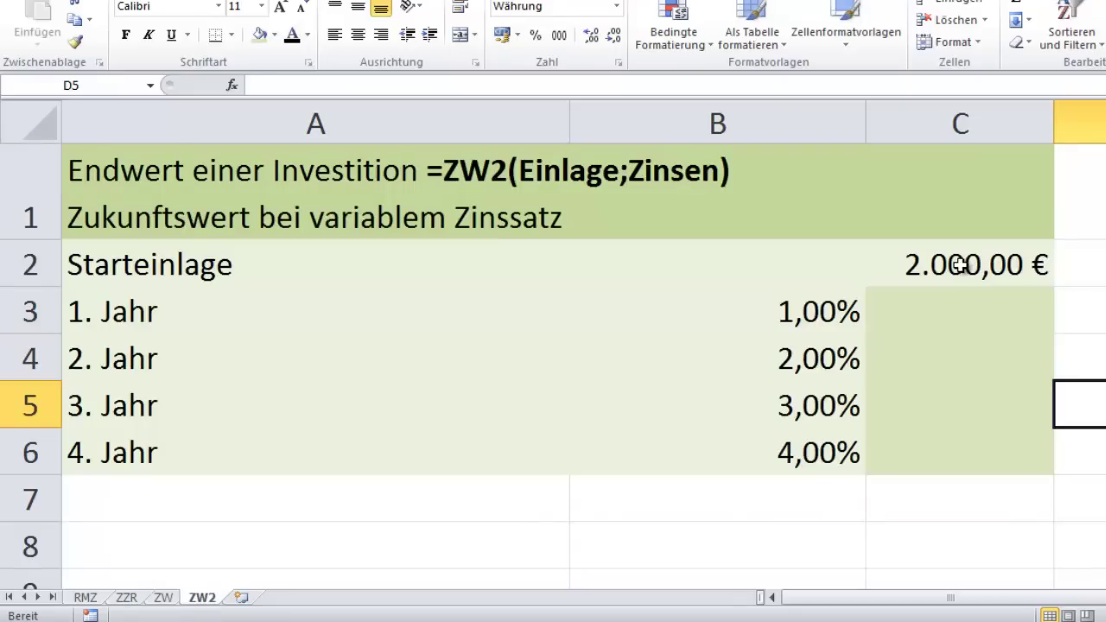
pyautogui.click(834, 455)
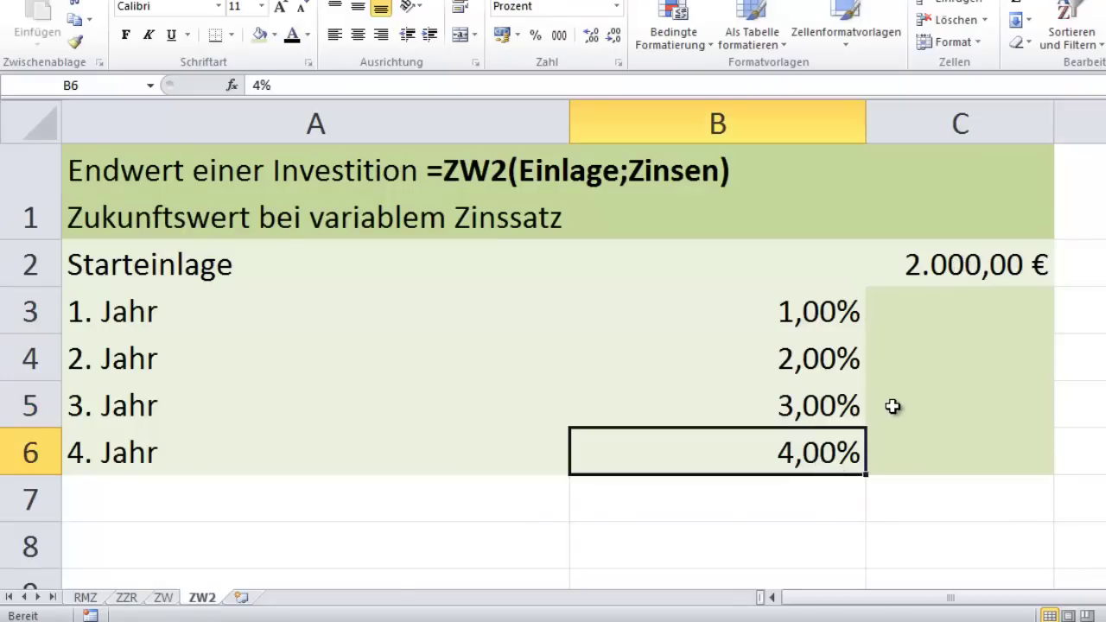
pyautogui.click(940, 269)
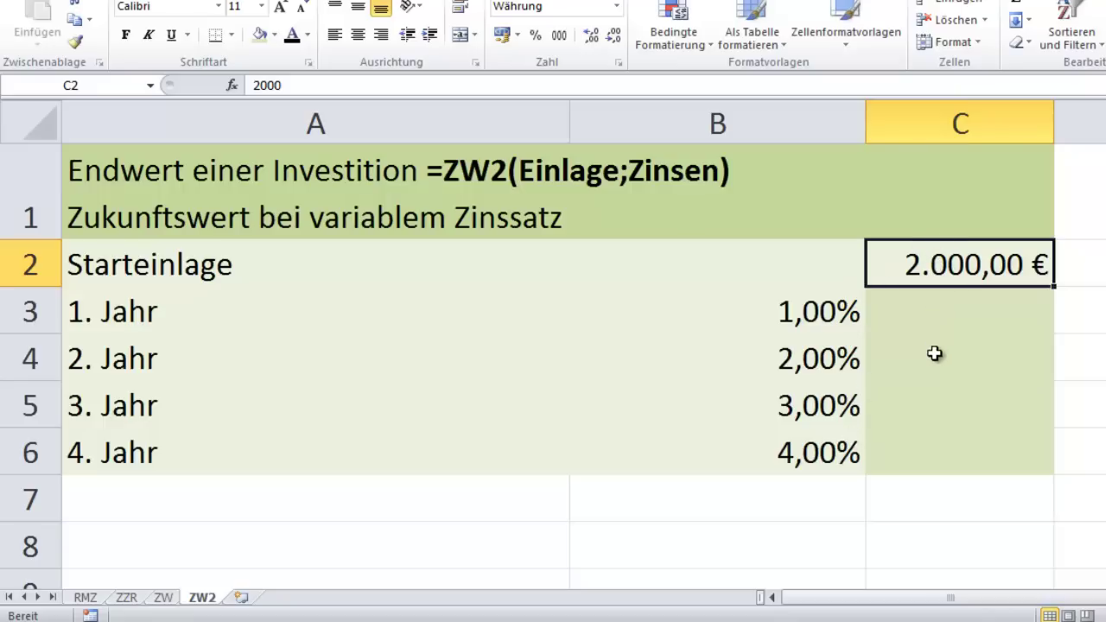
# - Enter =C2+C2*B3 in D3 for the first-year balance of 2.020,00 €
pyautogui.click(942, 313)
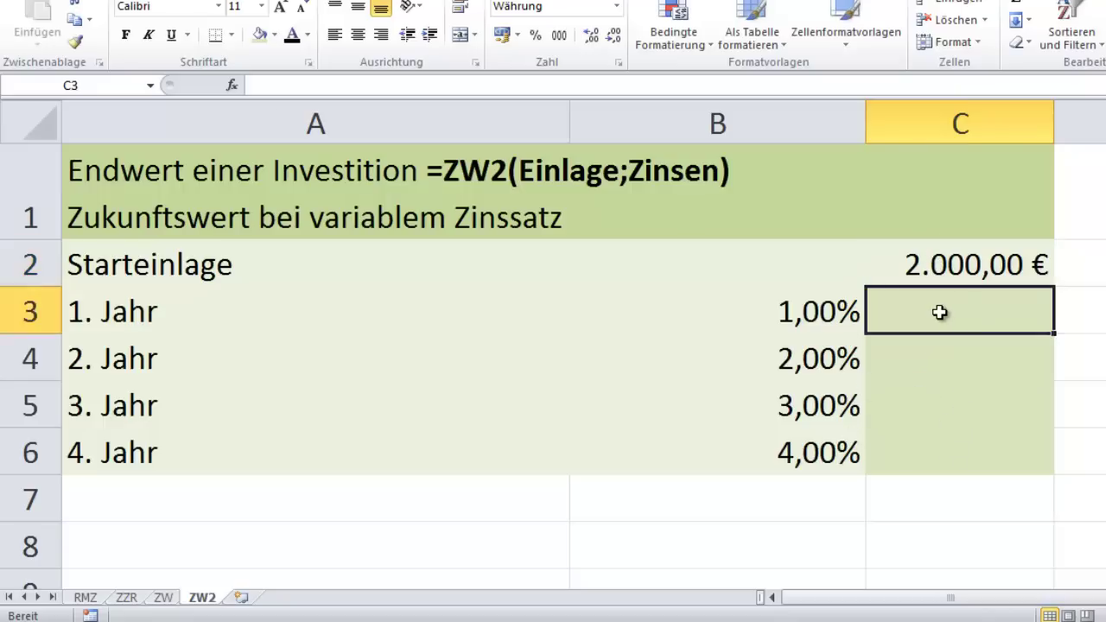
pyautogui.write('=')
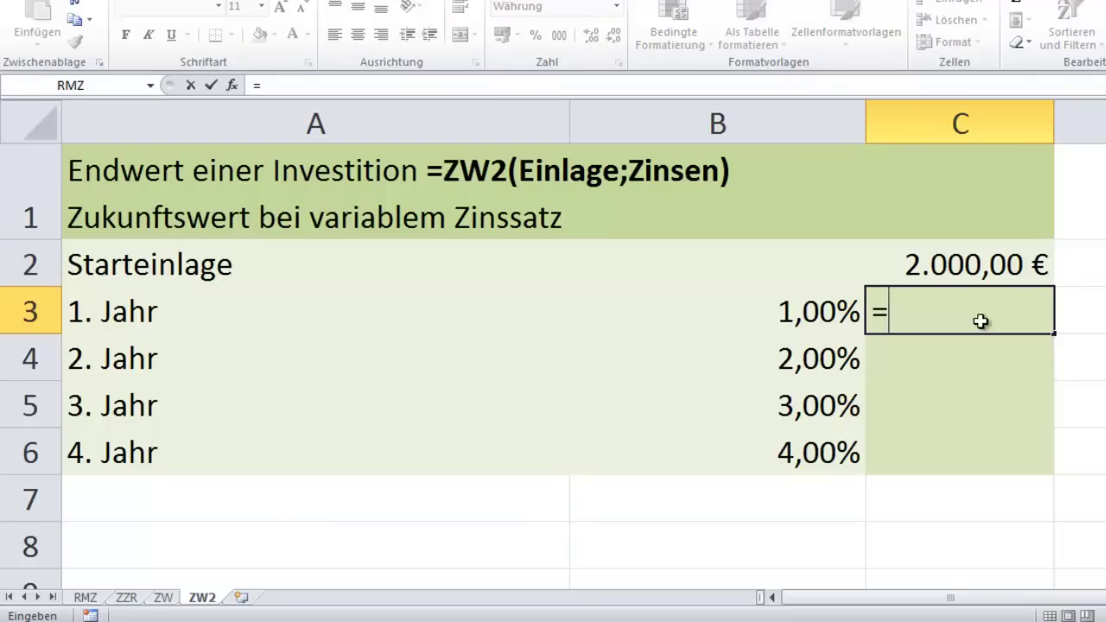
pyautogui.press('Escape')
pyautogui.click(953, 316)
pyautogui.write('=')
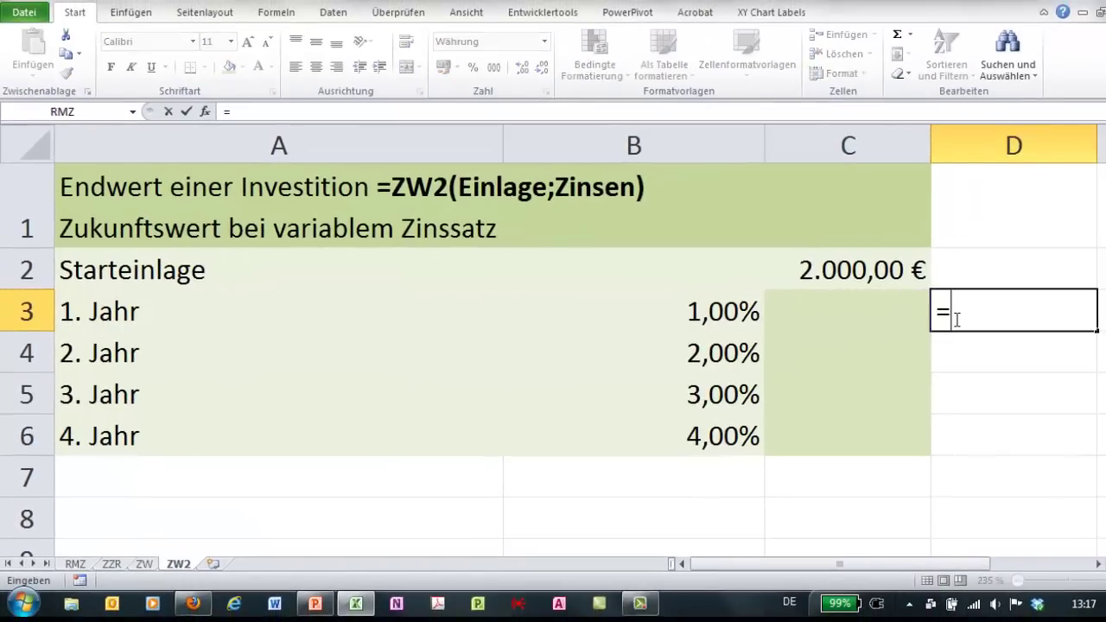
pyautogui.click(877, 271)
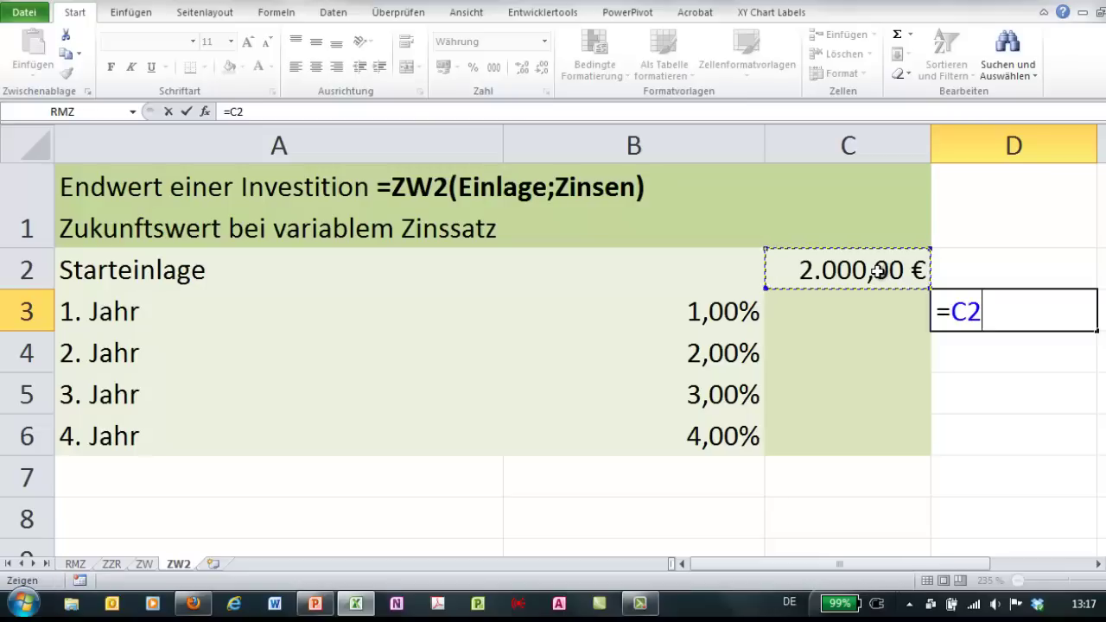
pyautogui.write('+')
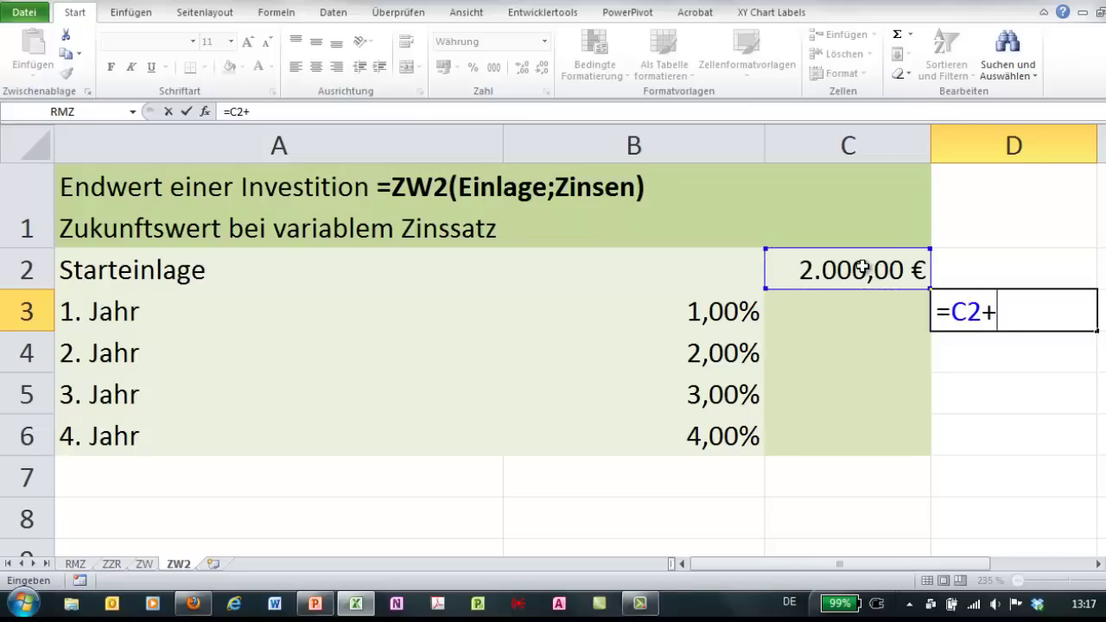
pyautogui.click(878, 272)
pyautogui.write('*')
pyautogui.click(691, 315)
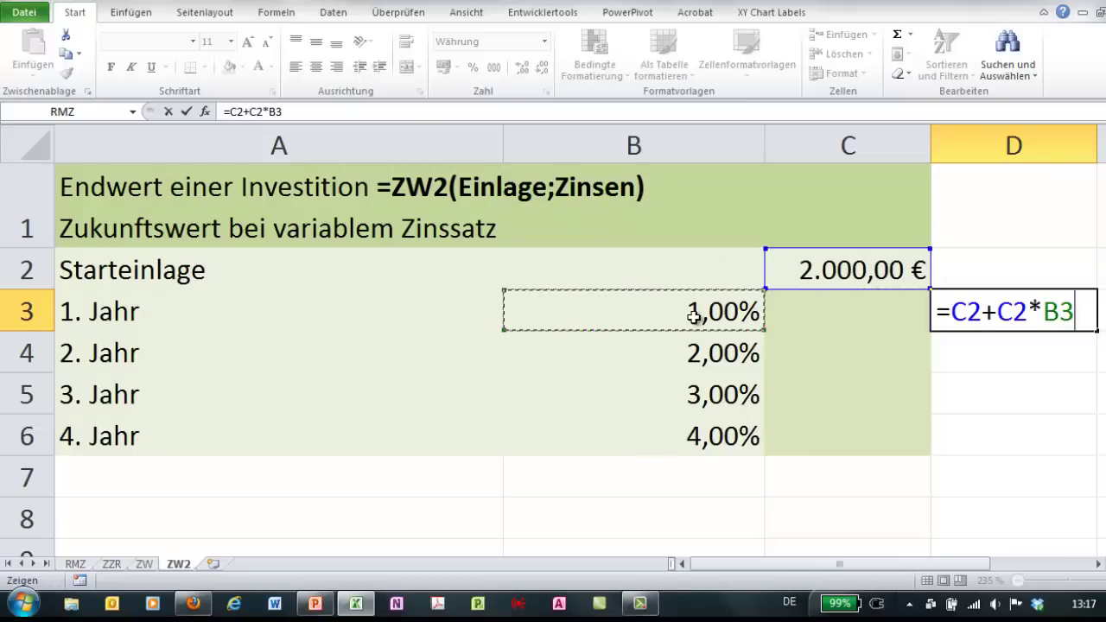
pyautogui.press('Return')
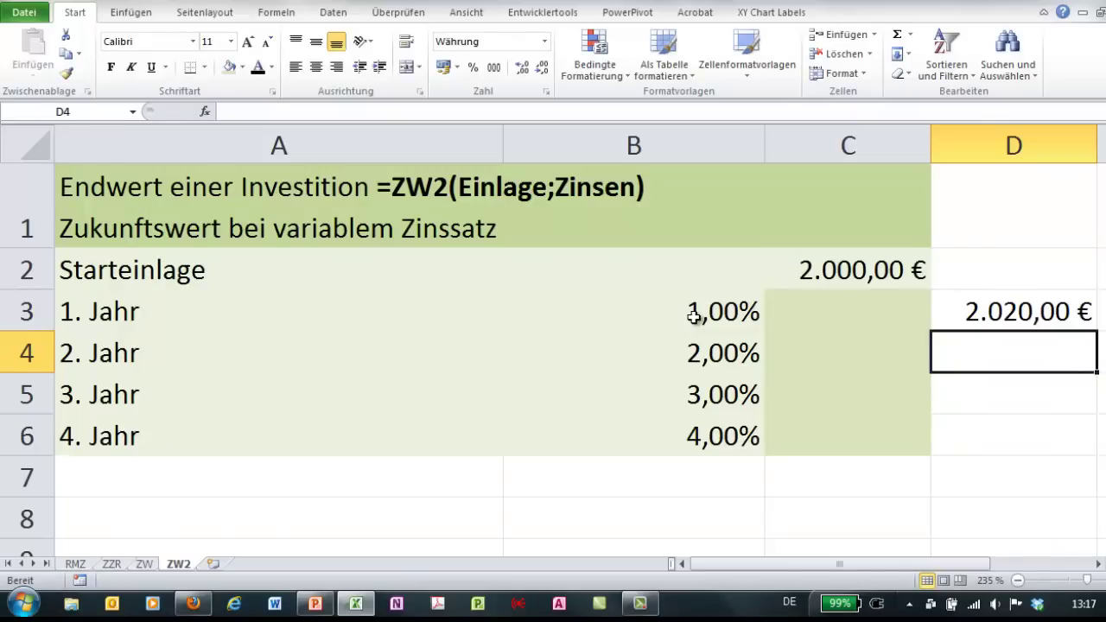
# - Enter =D3+D3*B4 in D4 for the second-year balance
pyautogui.write('=')
pyautogui.click(958, 320)
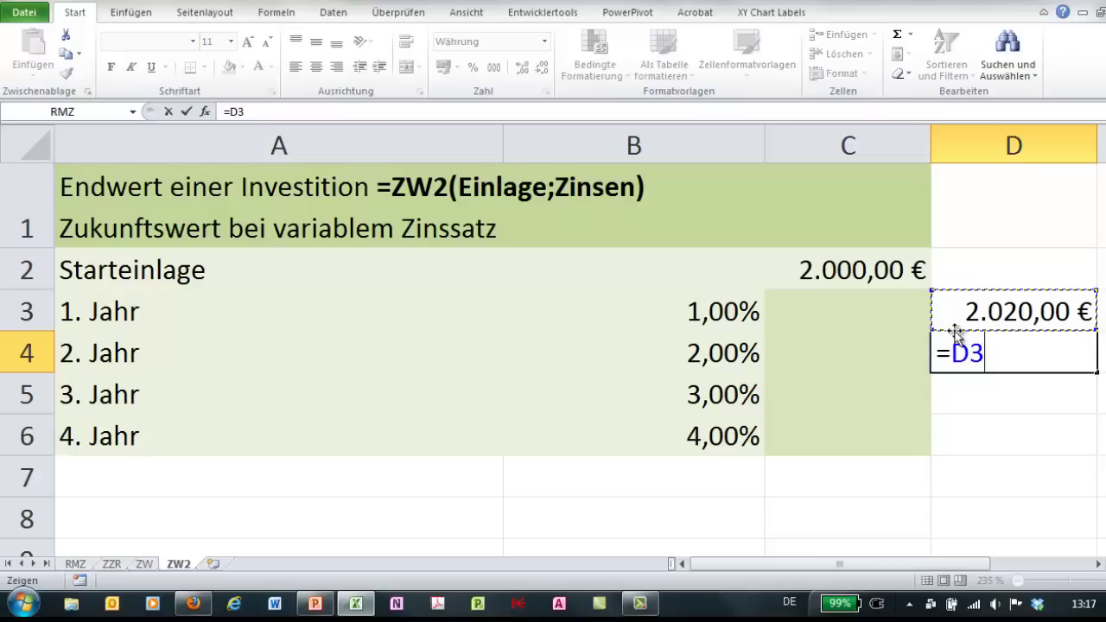
pyautogui.write('+')
pyautogui.click(968, 316)
pyautogui.write('*')
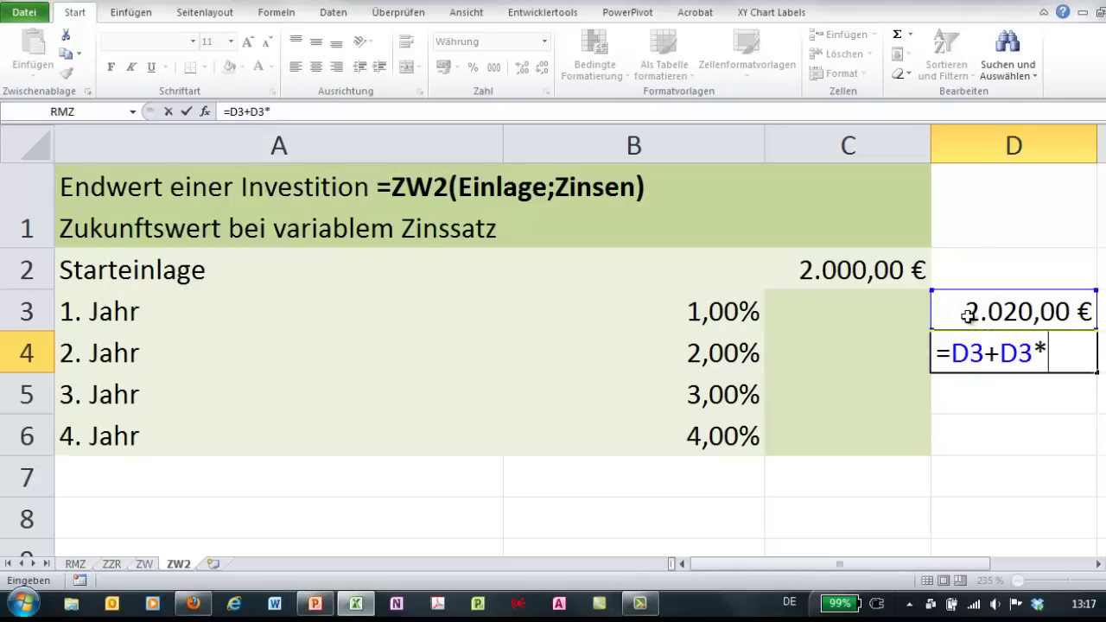
pyautogui.click(717, 351)
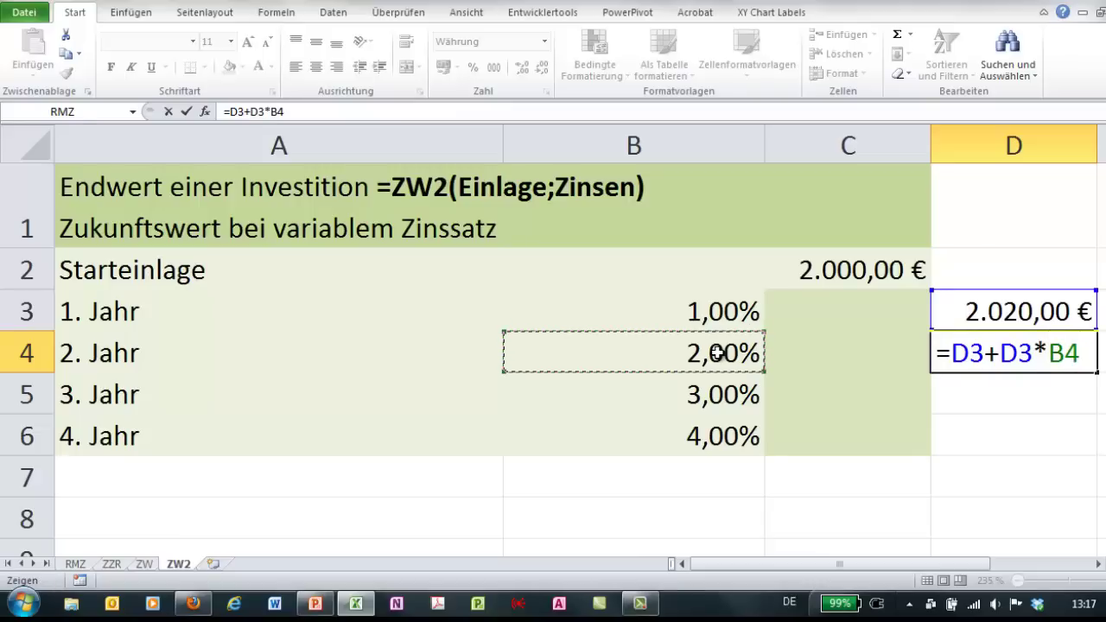
pyautogui.press('Return')
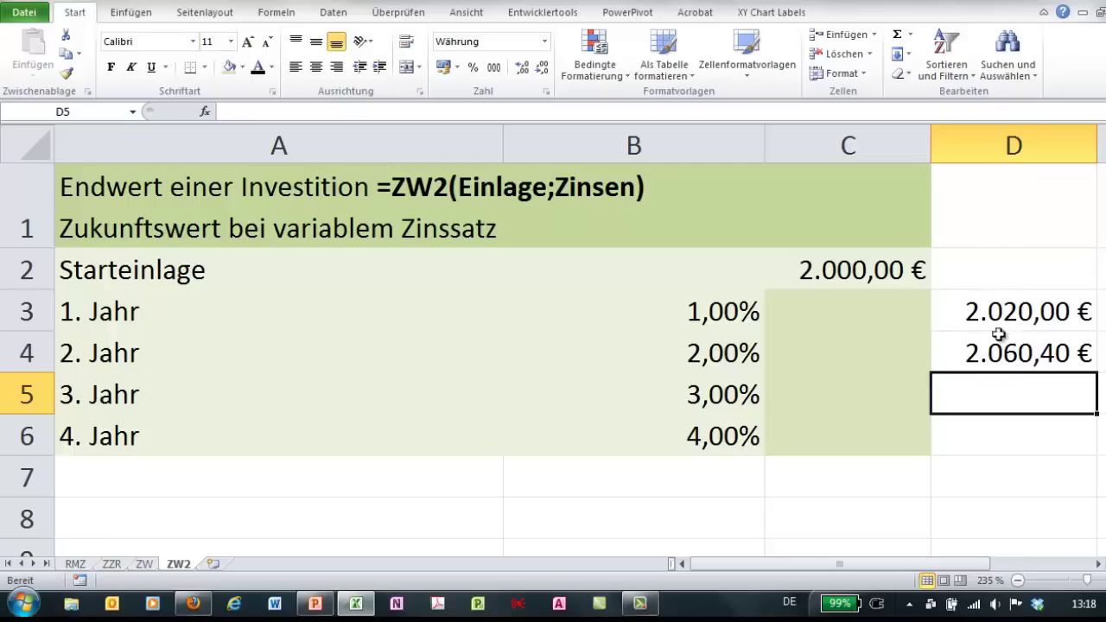
# - Copy the D4 formula down to D5:D6, reaching 2.207,10 € after year 4
pyautogui.click(1069, 354)
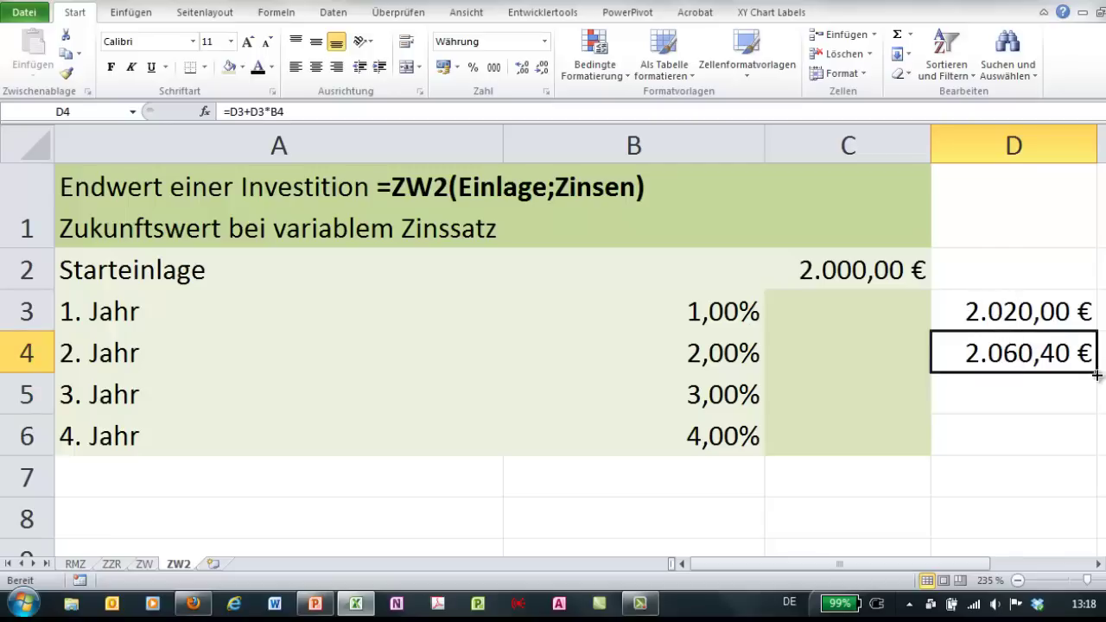
pyautogui.moveTo(1096, 374); pyautogui.dragTo(1090, 451)
pyautogui.click(1014, 442)
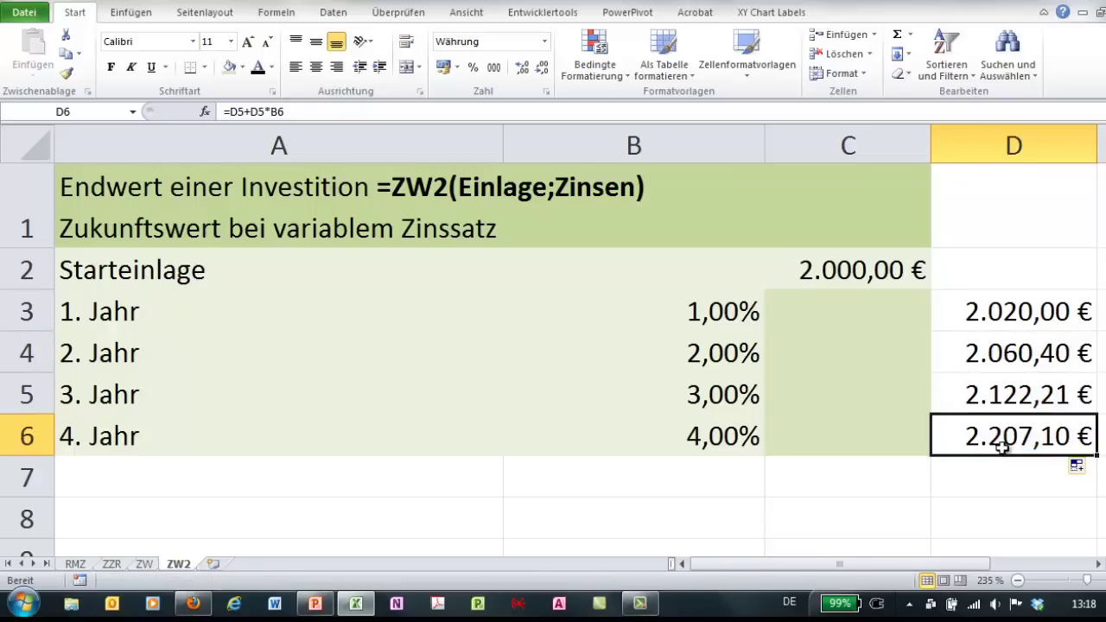
# - Start =ZW2( in C3 with the Starteinlage as the absolute capital reference $C$2
pyautogui.click(894, 320)
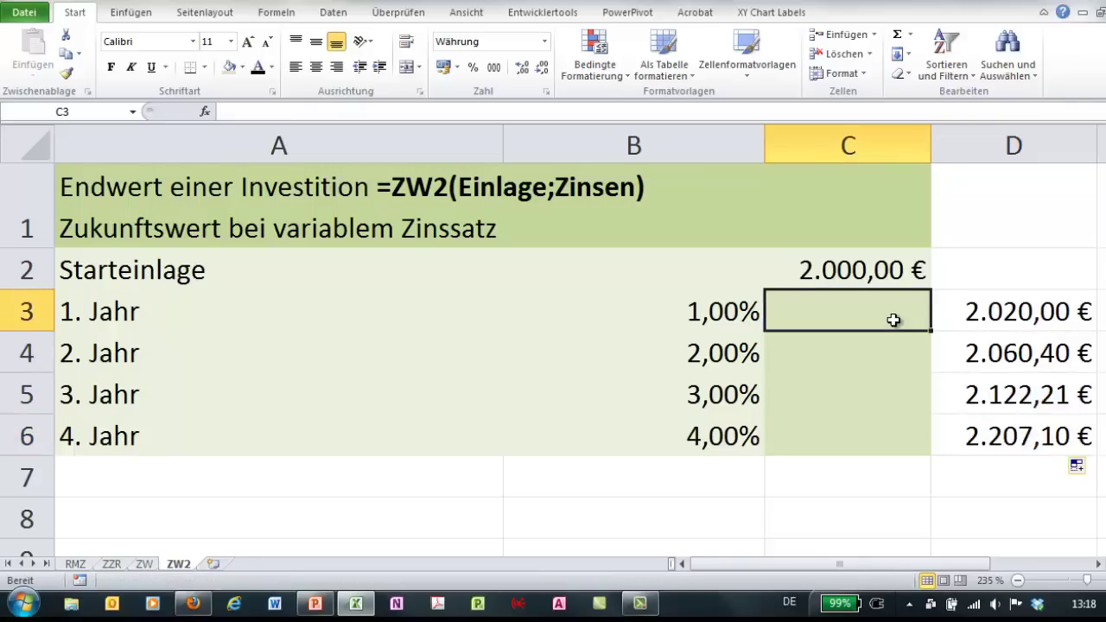
pyautogui.write('=zw')
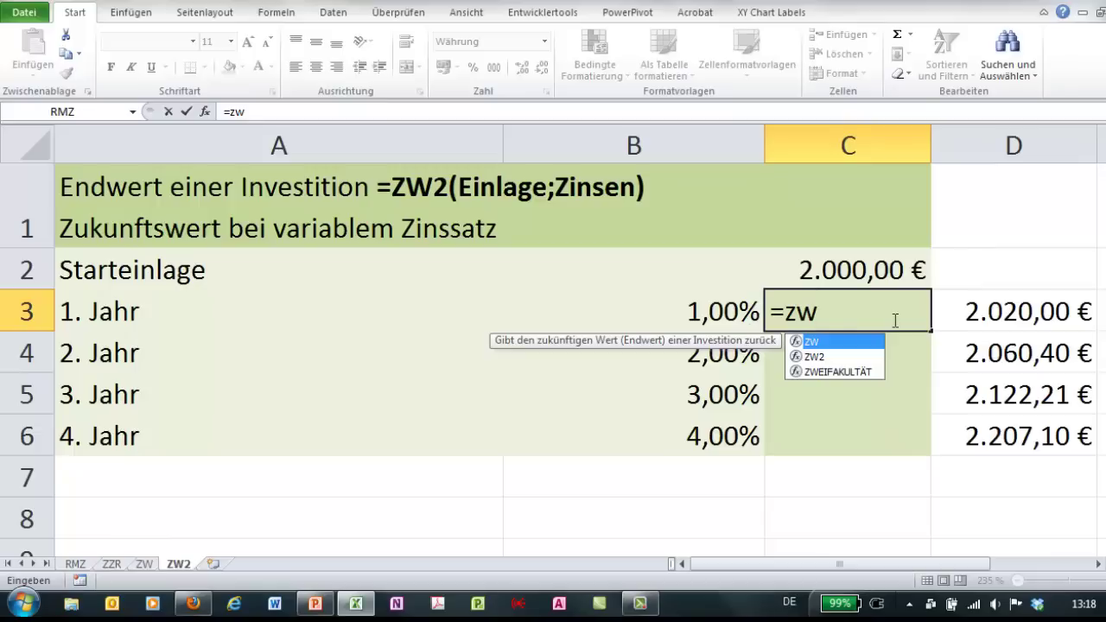
pyautogui.write('2(')
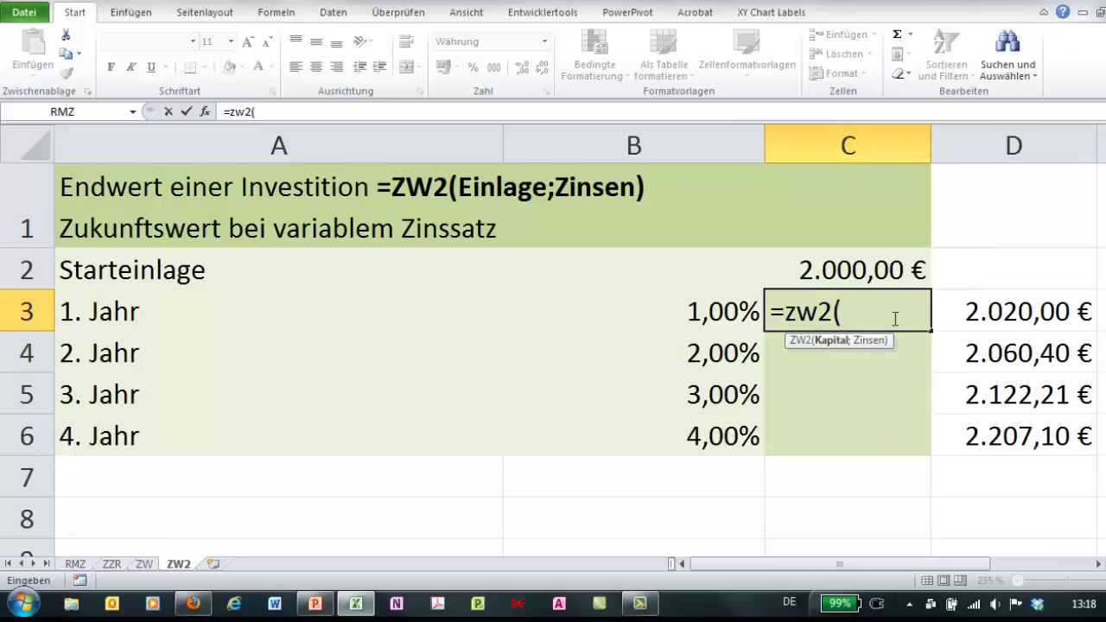
pyautogui.click(205, 111)
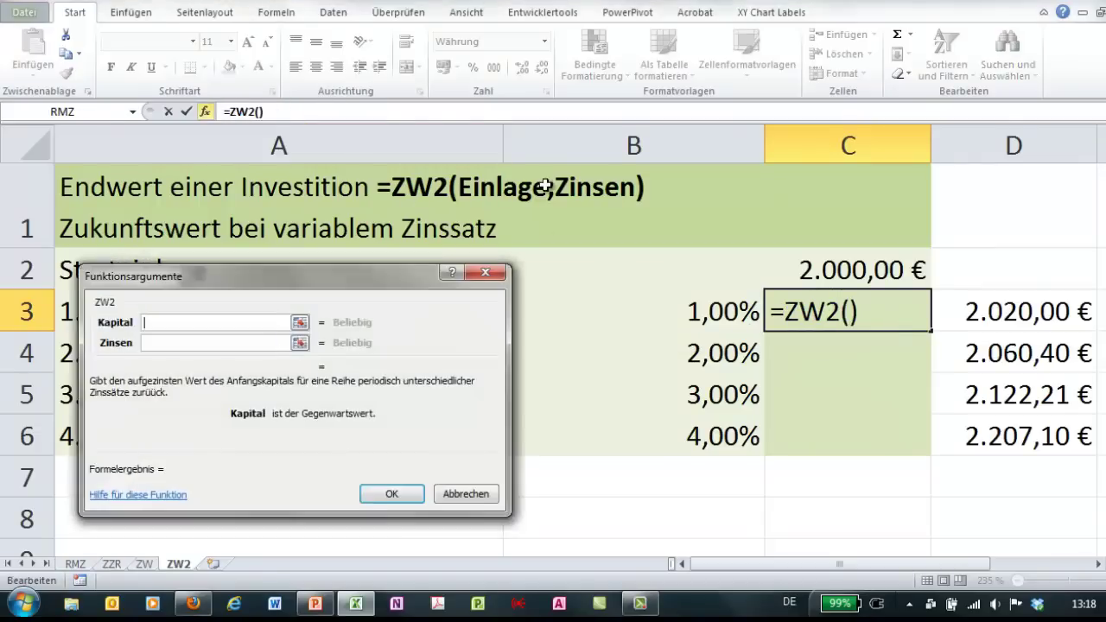
pyautogui.moveTo(454, 275); pyautogui.dragTo(574, 398)
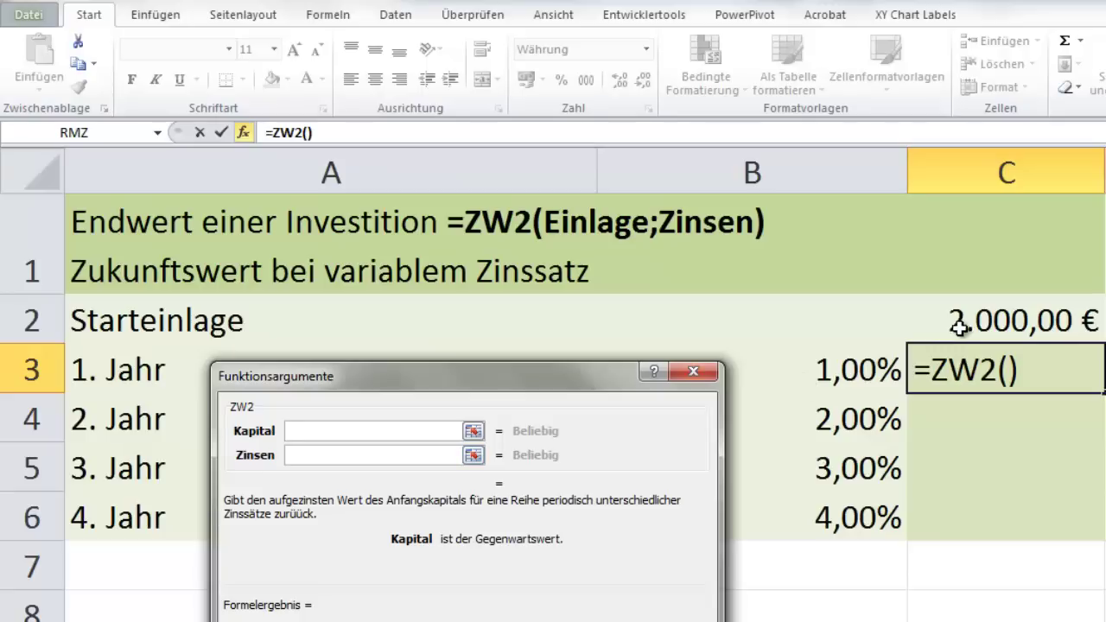
pyautogui.click(967, 320)
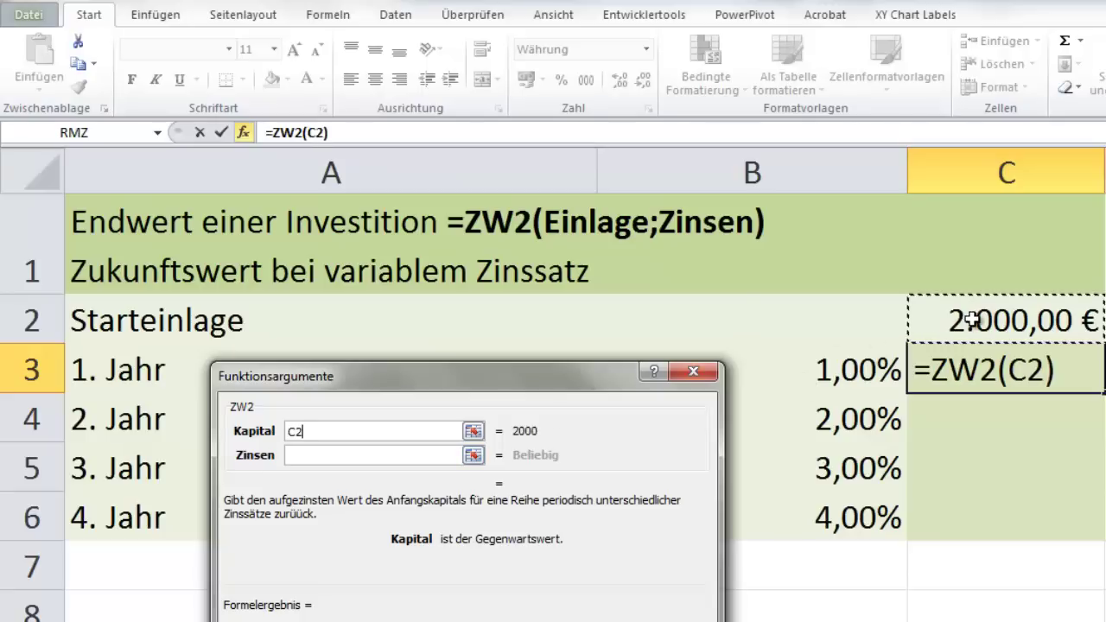
pyautogui.press('F4')
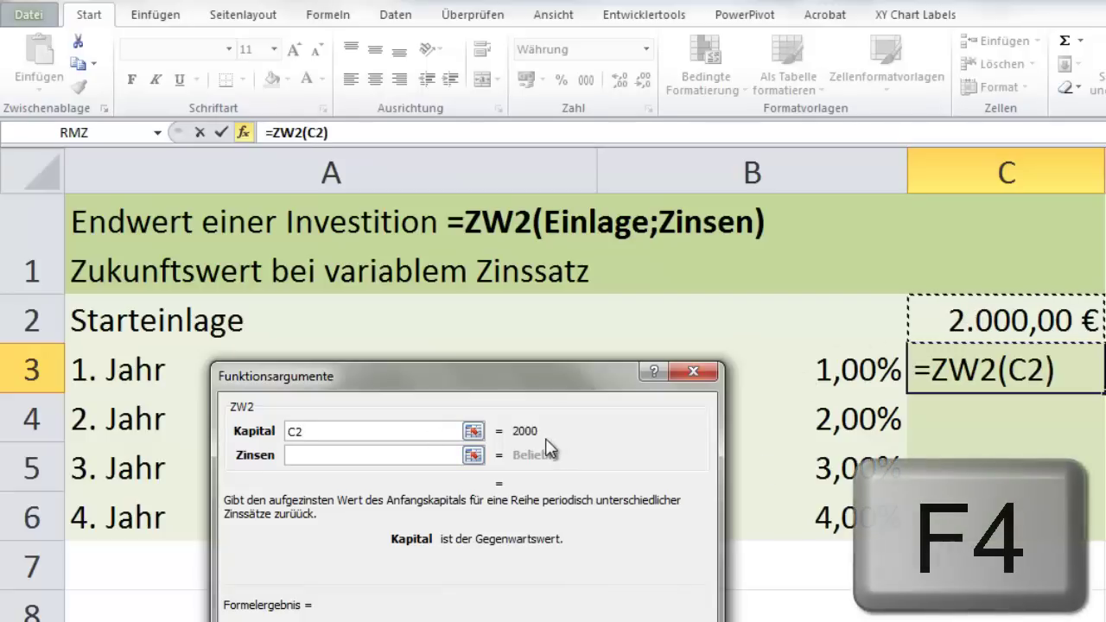
pyautogui.press('F4')
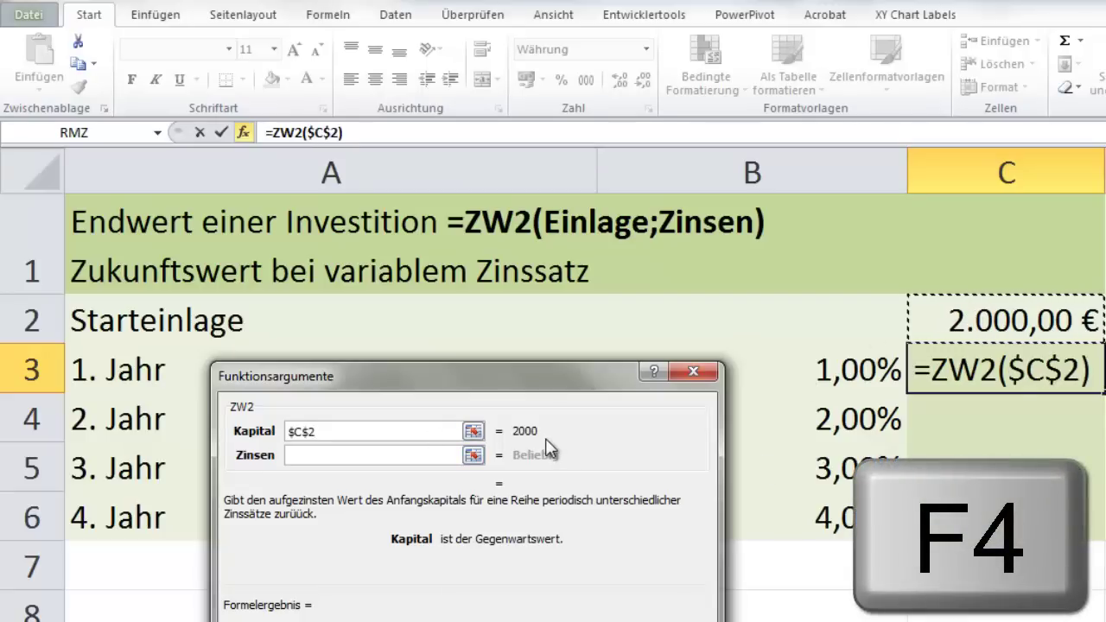
# - Set the ZW2 interest argument to the expanding range $B$3:B3
pyautogui.click(367, 456)
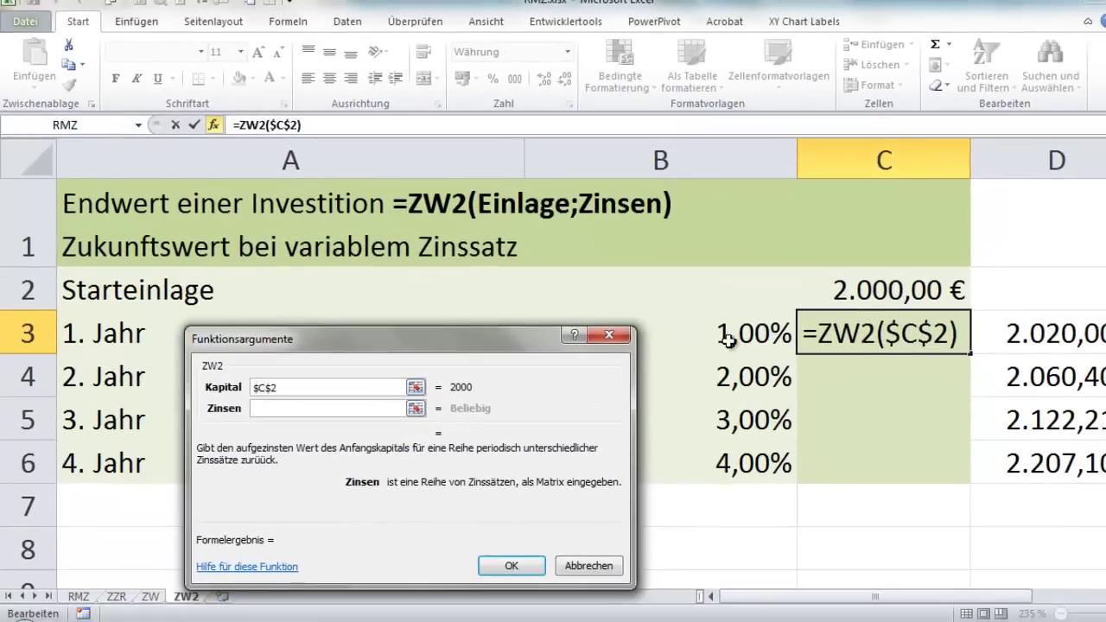
pyautogui.click(748, 334)
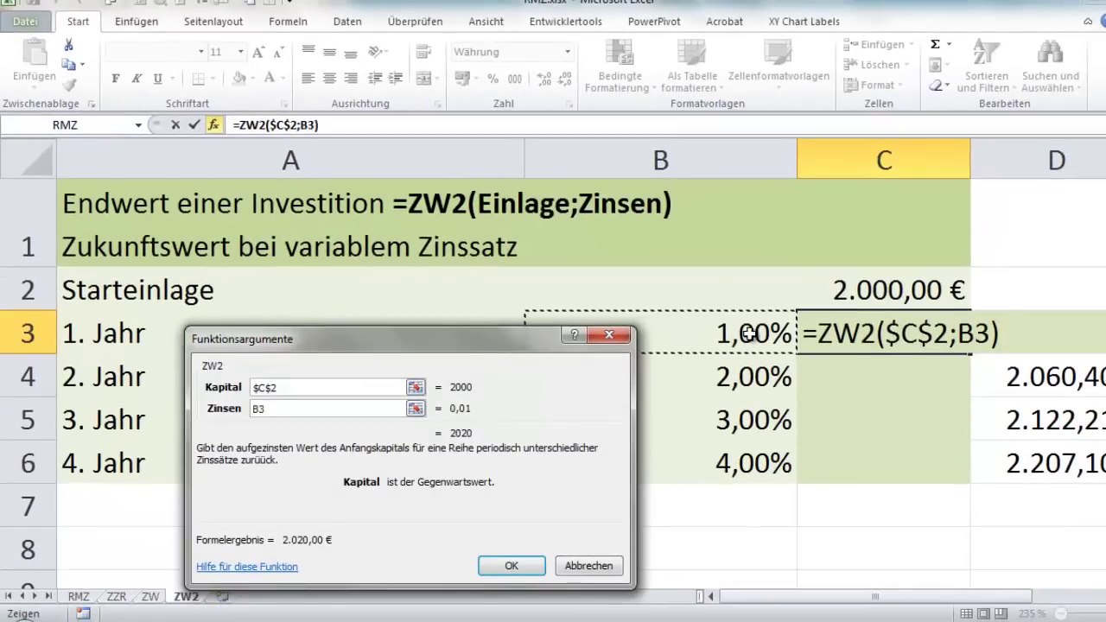
pyautogui.press('F4')
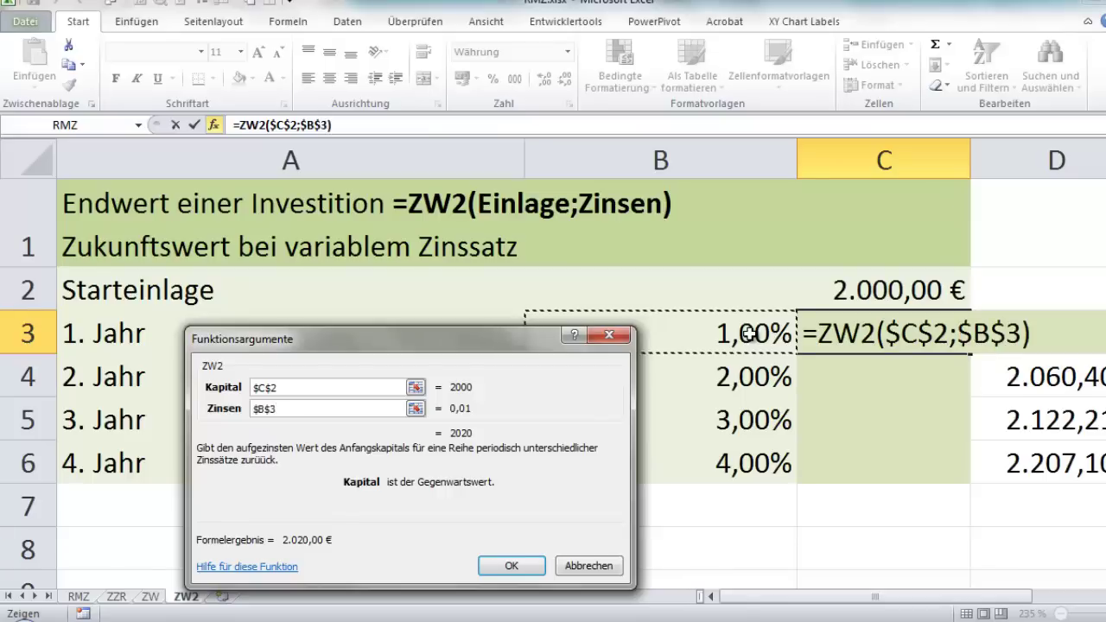
pyautogui.press('F8')
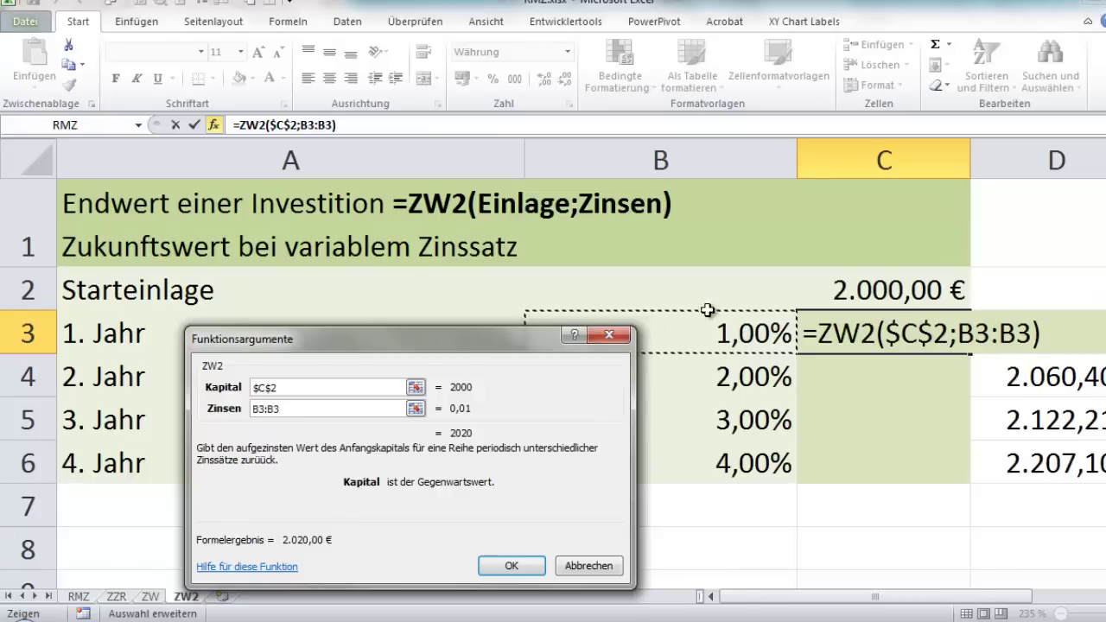
pyautogui.click(270, 411)
pyautogui.click(270, 411)
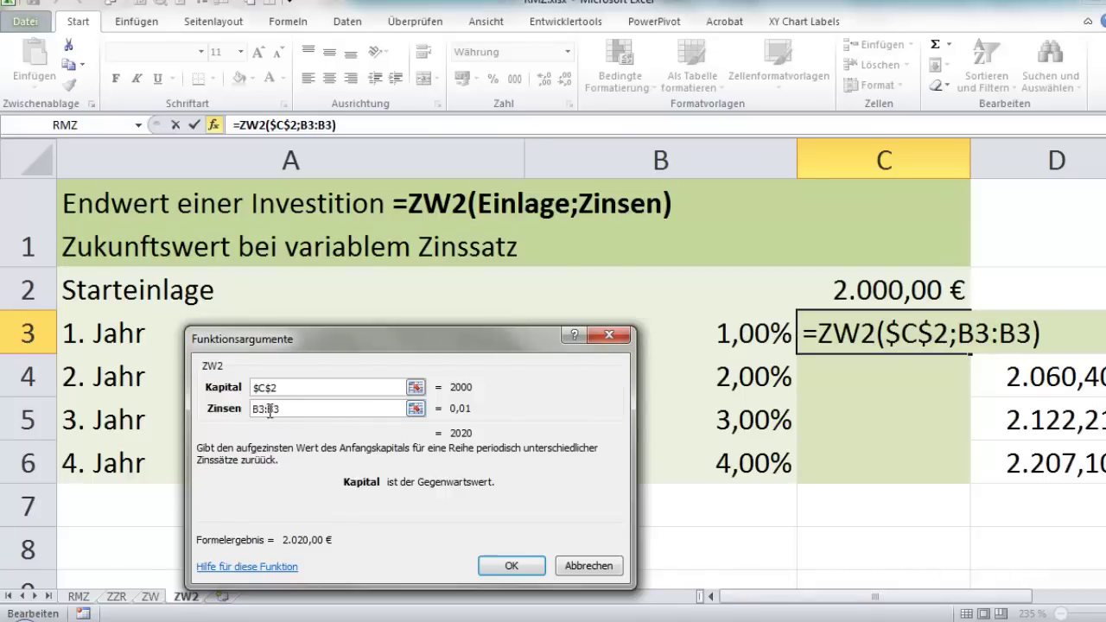
pyautogui.press('F4')
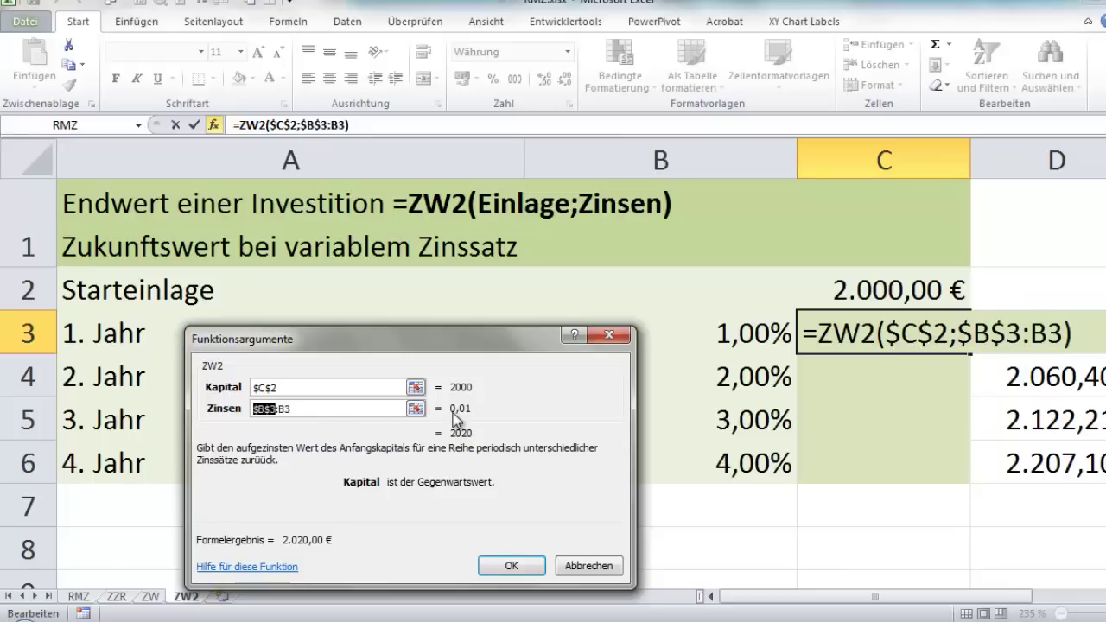
# - Confirm C3's ZW2 formula, fill it down to C6, and check each against column D
pyautogui.press('Return')
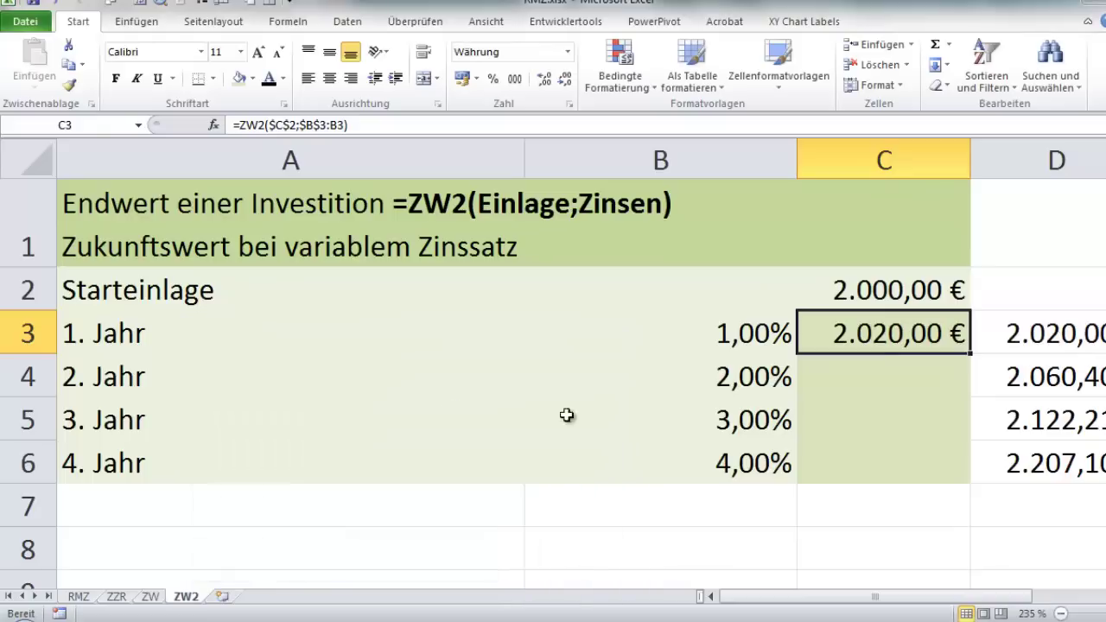
pyautogui.doubleClick(969, 354)
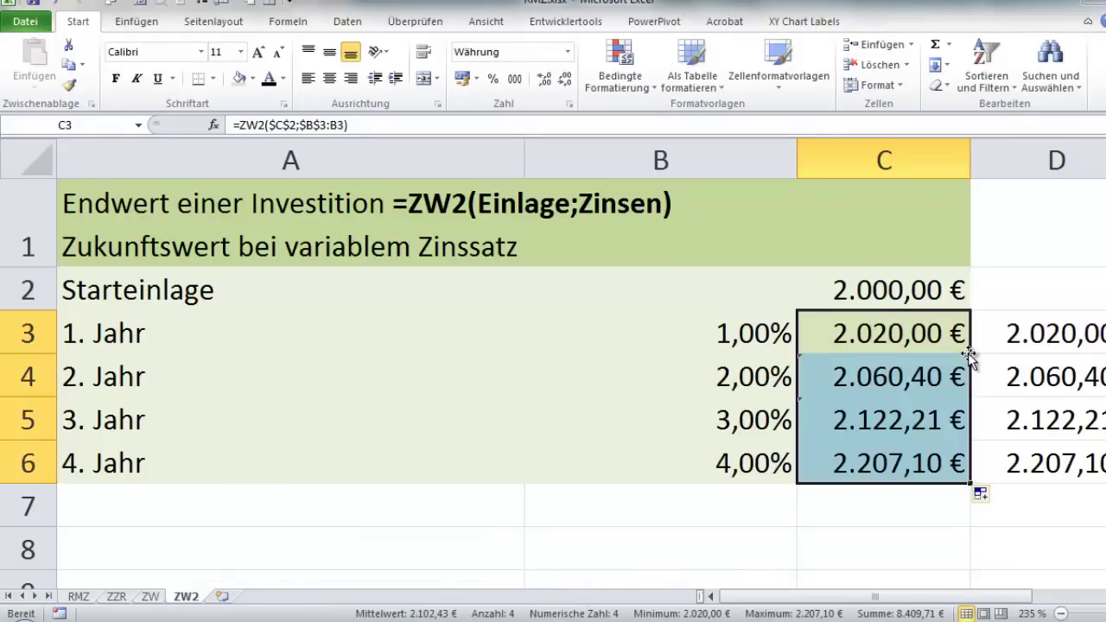
pyautogui.doubleClick(855, 373)
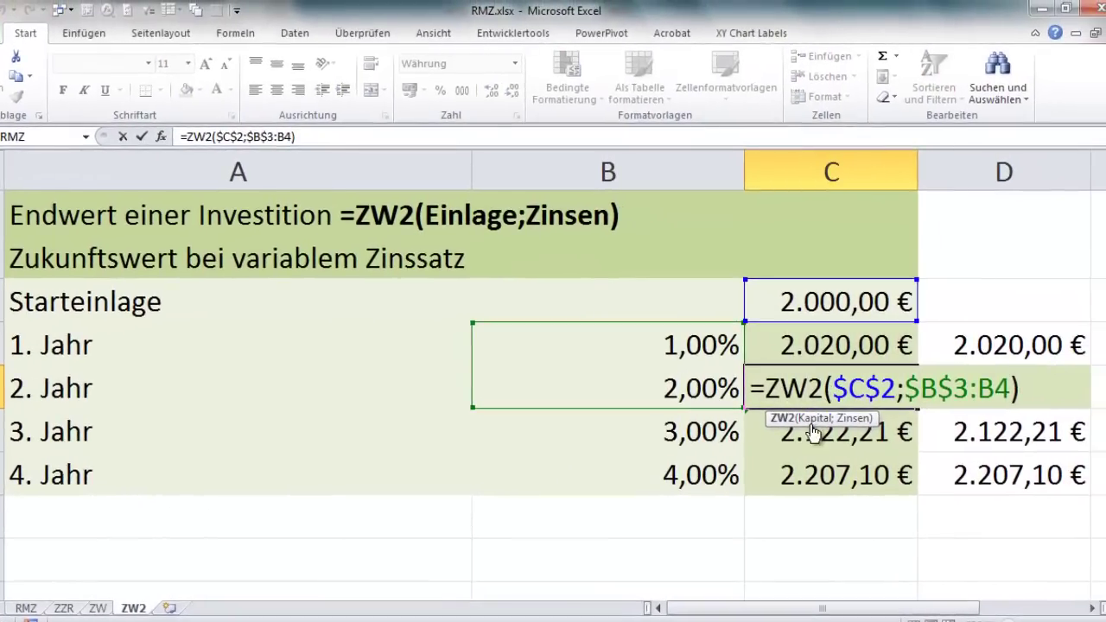
pyautogui.press('Escape')
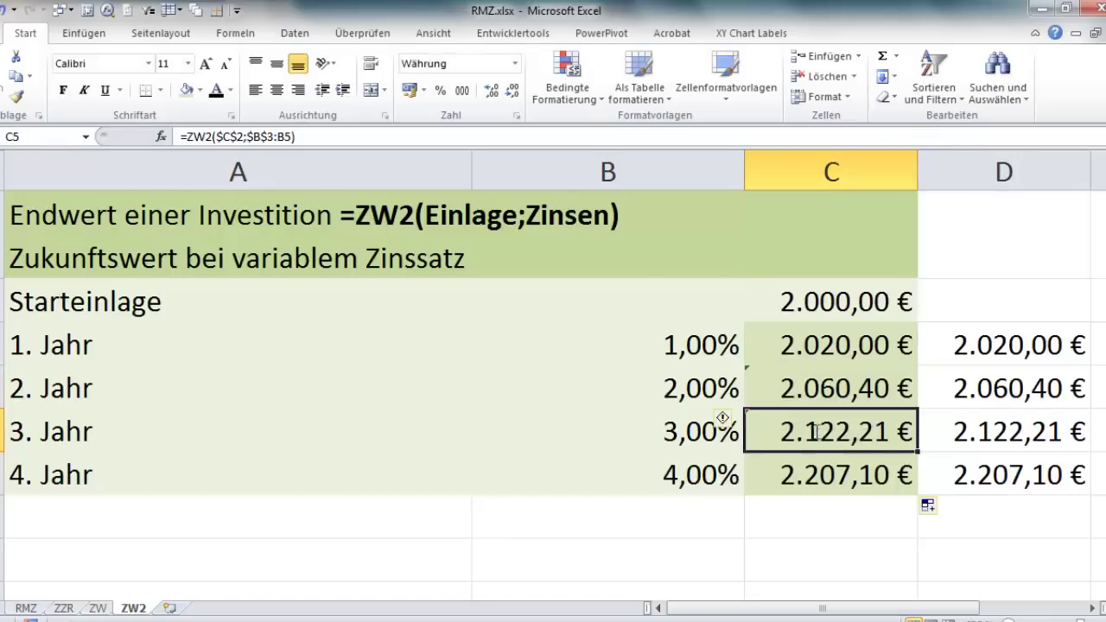
pyautogui.doubleClick(837, 437)
pyautogui.press('Escape')
pyautogui.doubleClick(819, 474)
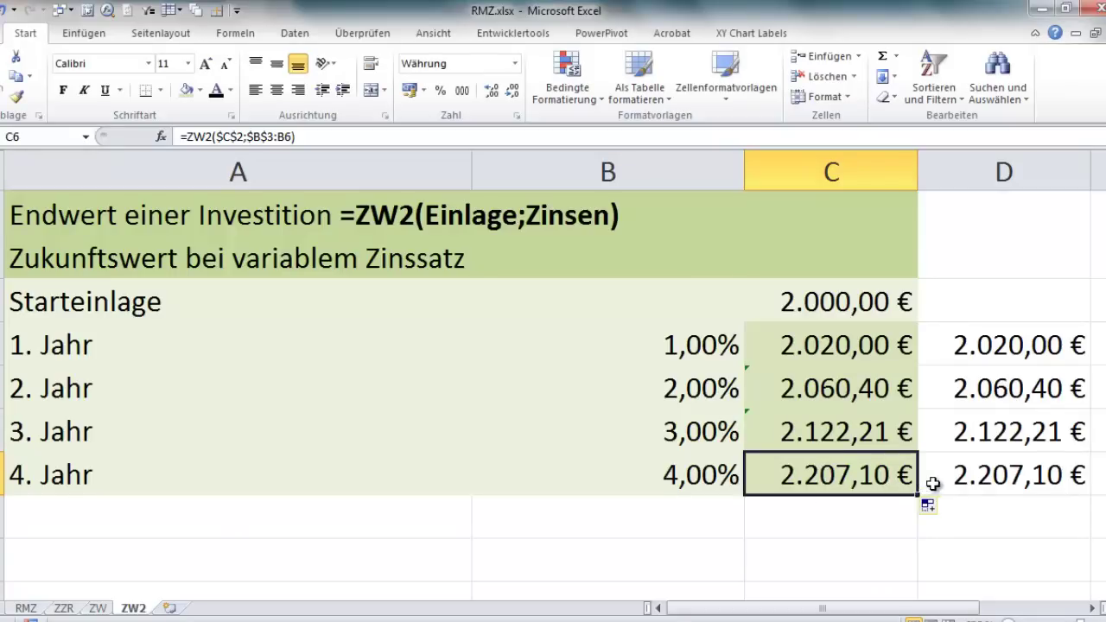
pyautogui.doubleClick(866, 474)
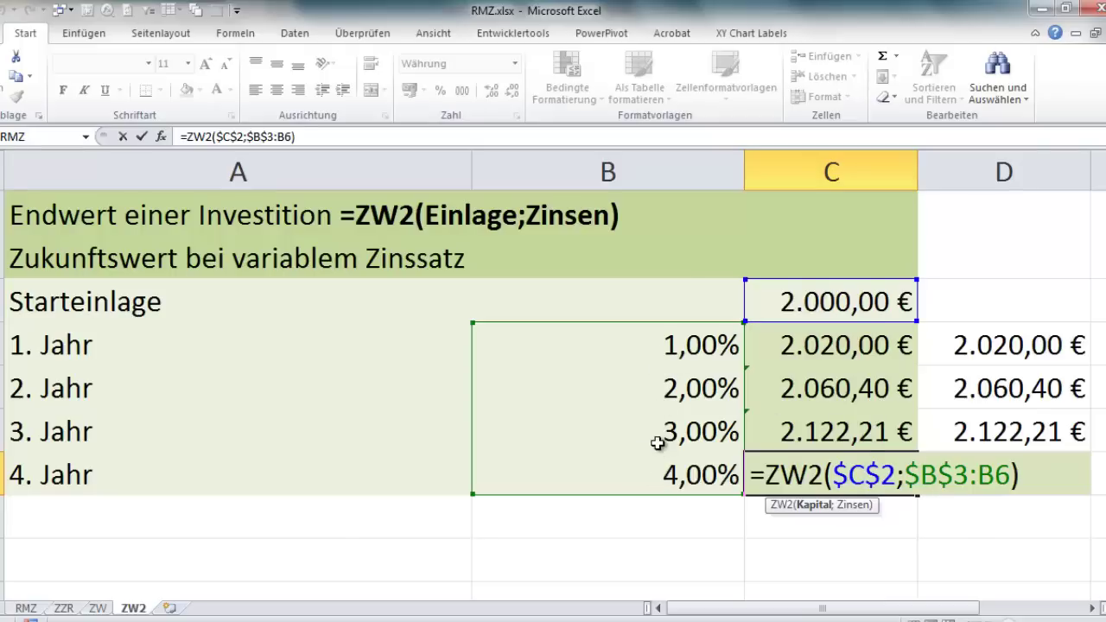
pyautogui.hotkey('ctrl', 'Return')
pyautogui.click(1050, 475)
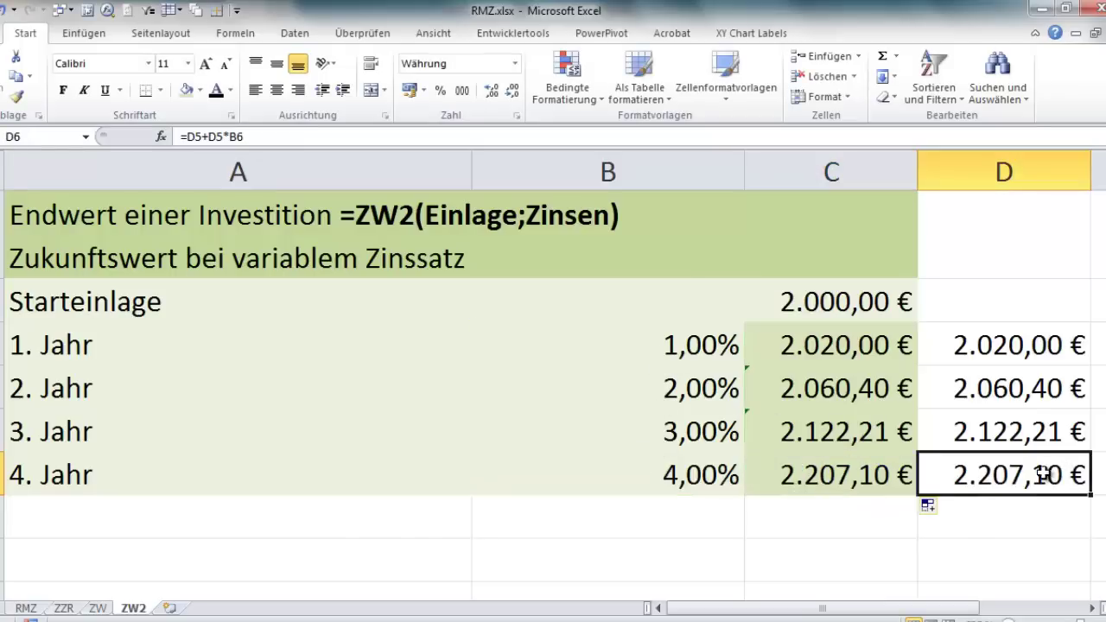